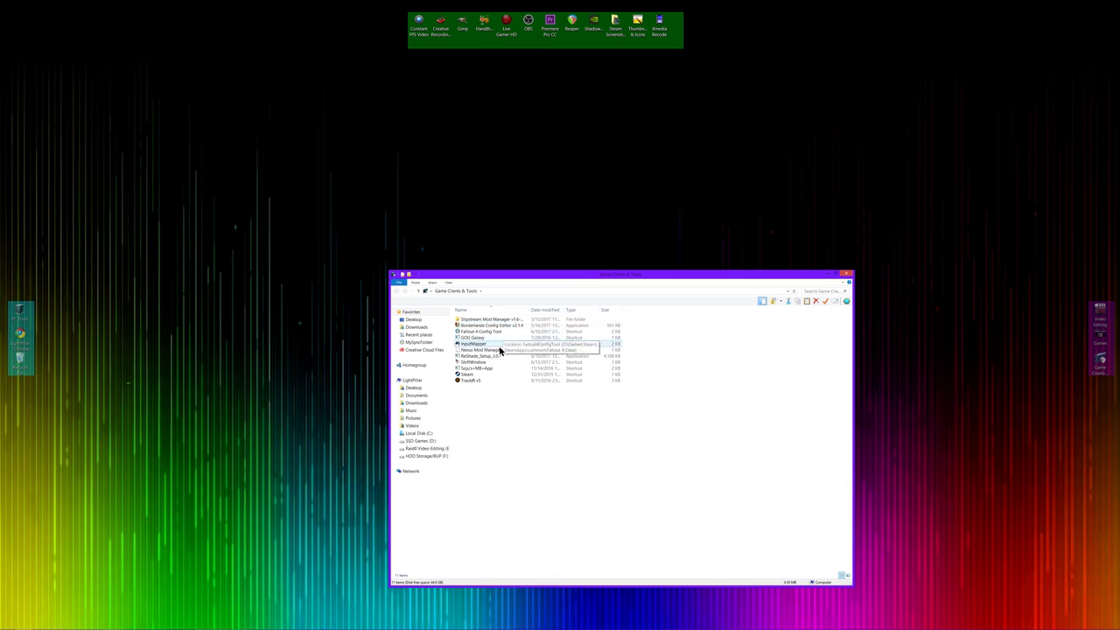
Step: Launch the ReShade setup tool from the Game Clients & Tools folder
double_click(487, 356)
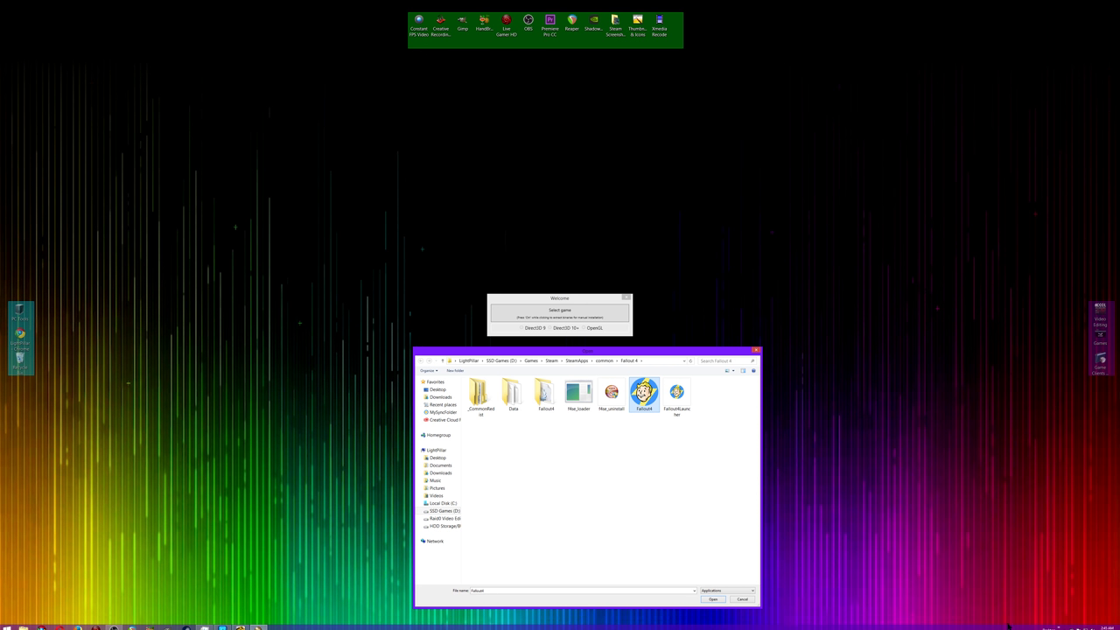
Step: Switch to Steam, browse Fallout 4's local files from its properties, select the install folder's path, and close the Steam and folder windows
left_click(1063, 624)
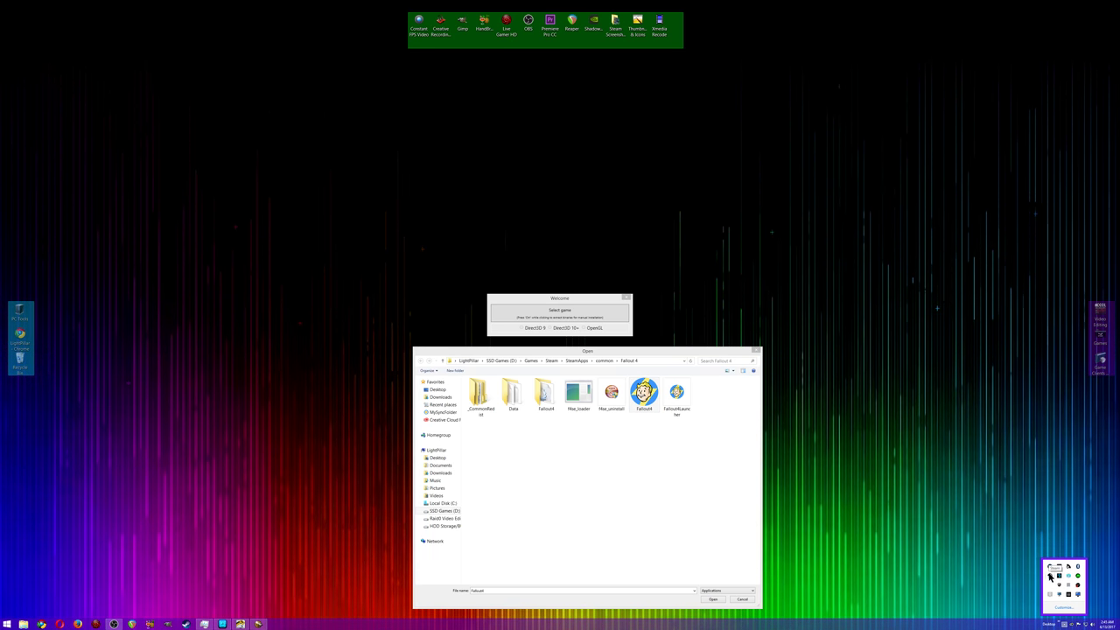
left_click(1056, 576)
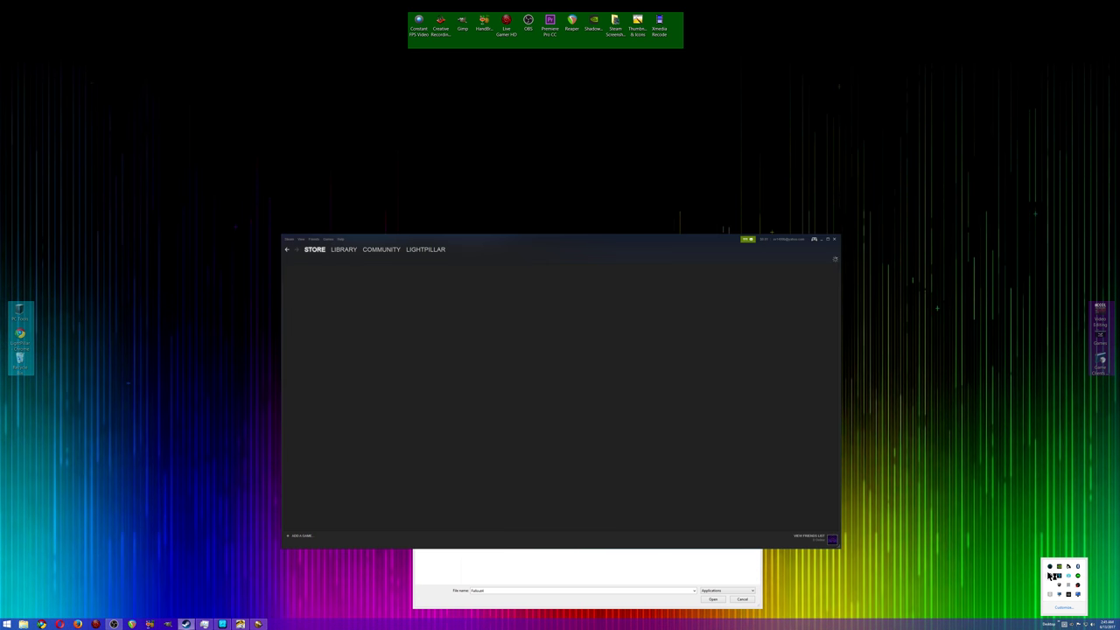
left_click(341, 251)
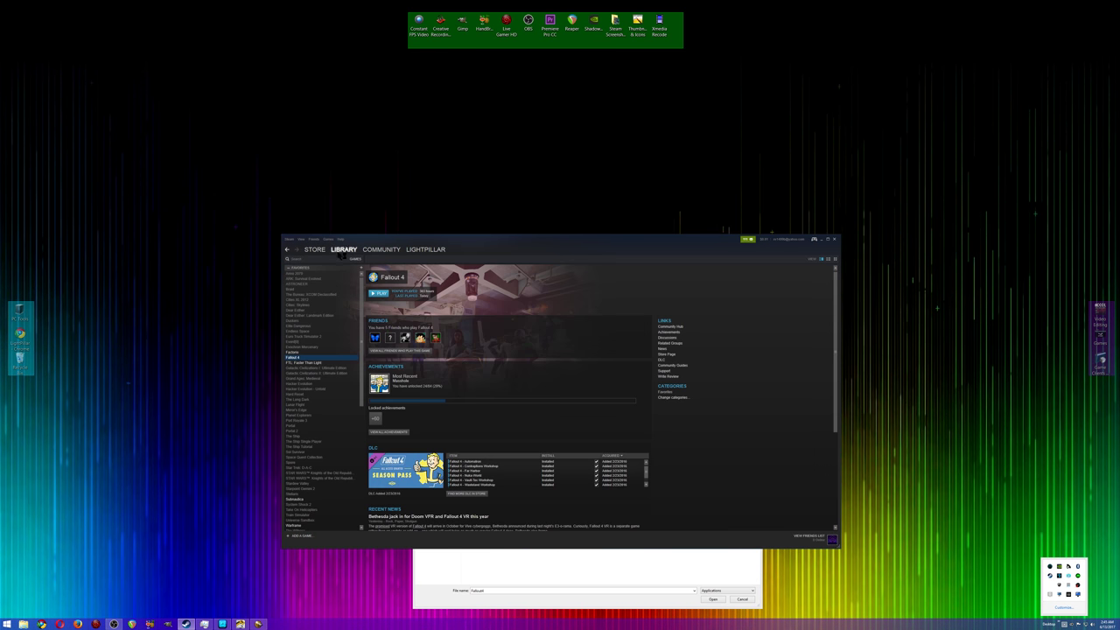
right_click(303, 359)
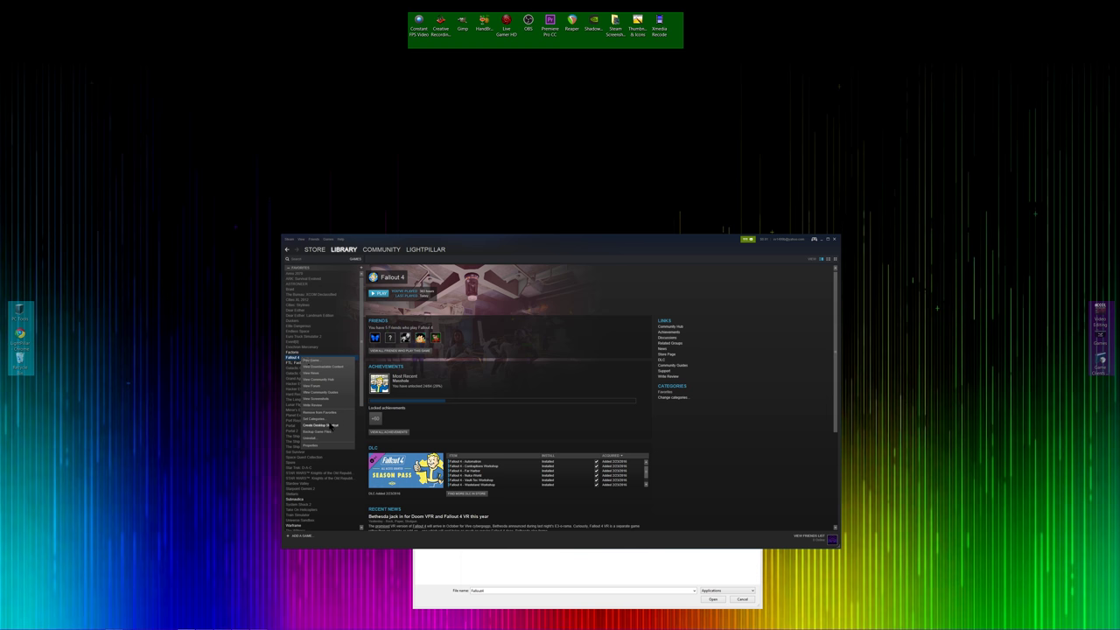
left_click(312, 446)
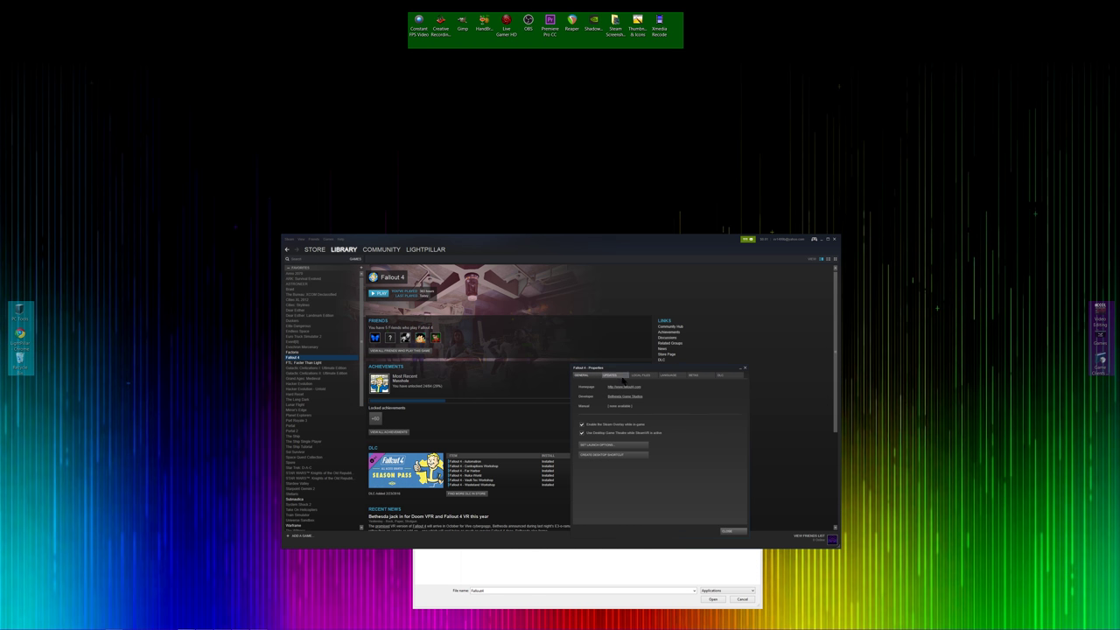
left_click(645, 377)
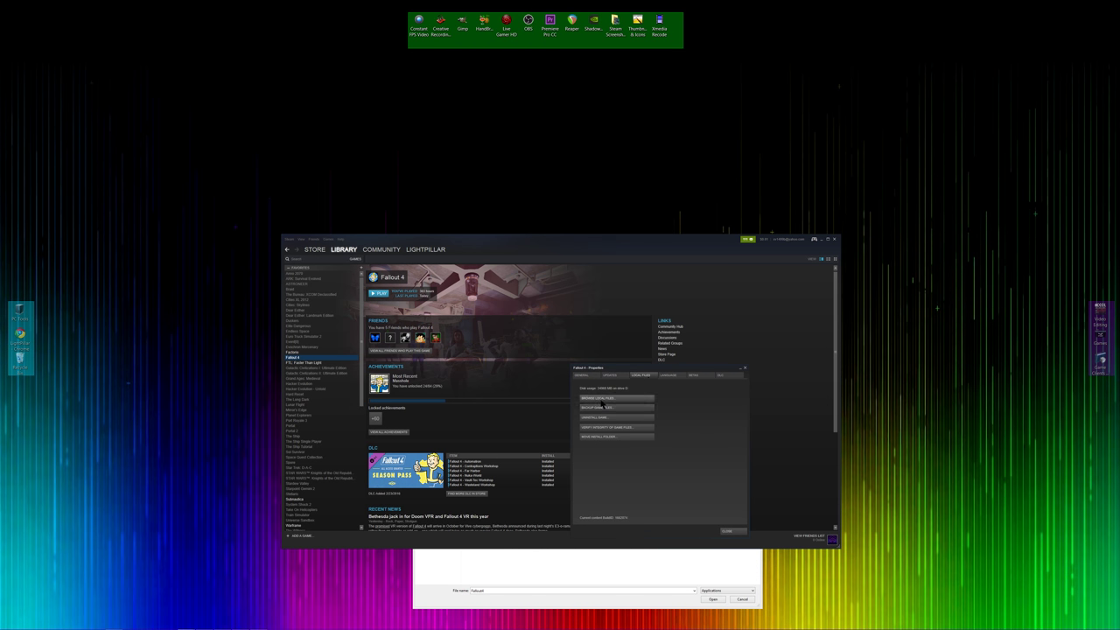
left_click(601, 399)
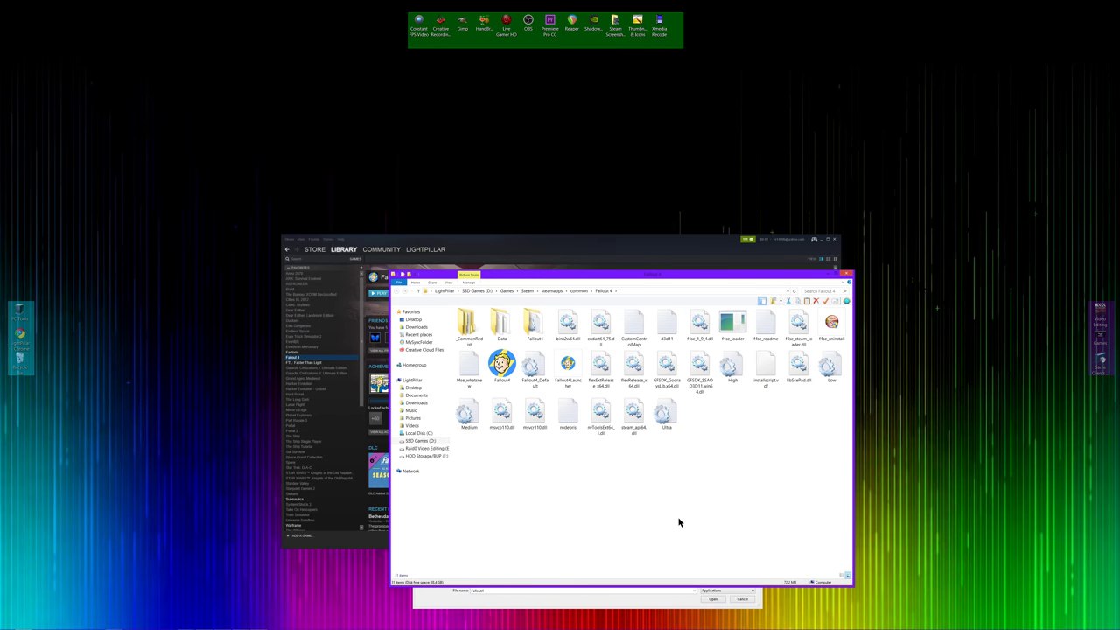
left_click(649, 290)
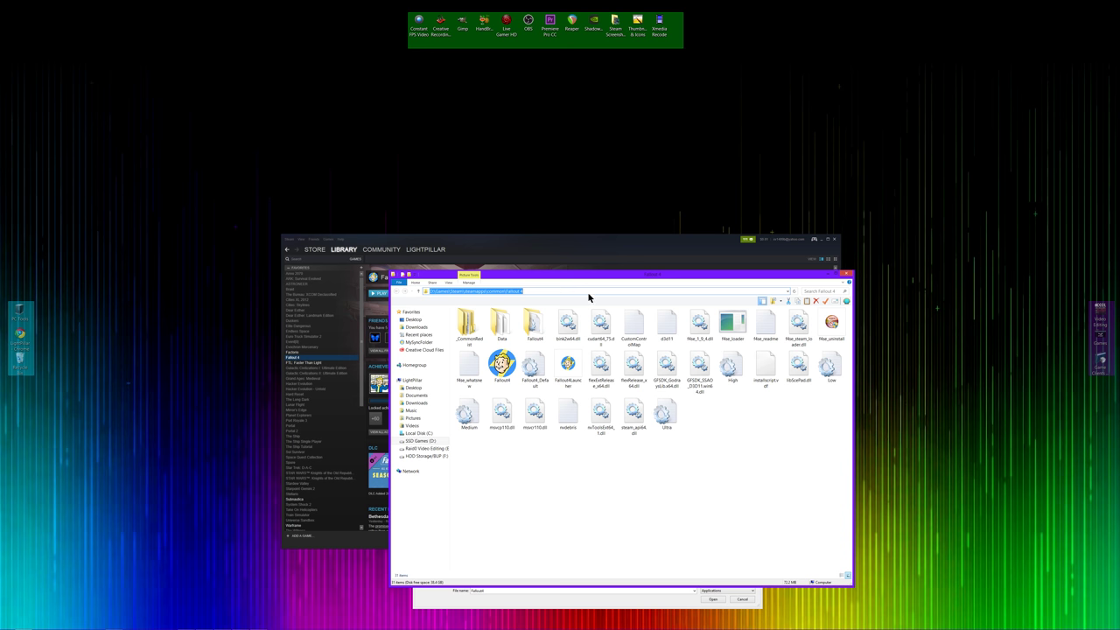
left_click(844, 276)
left_click(835, 239)
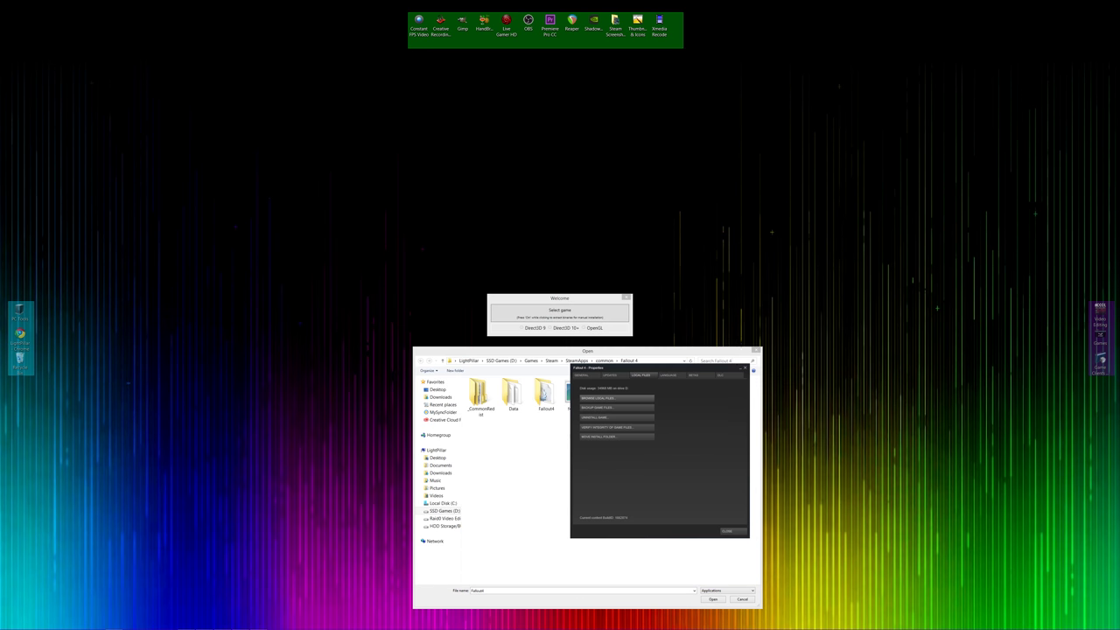
left_click(741, 372)
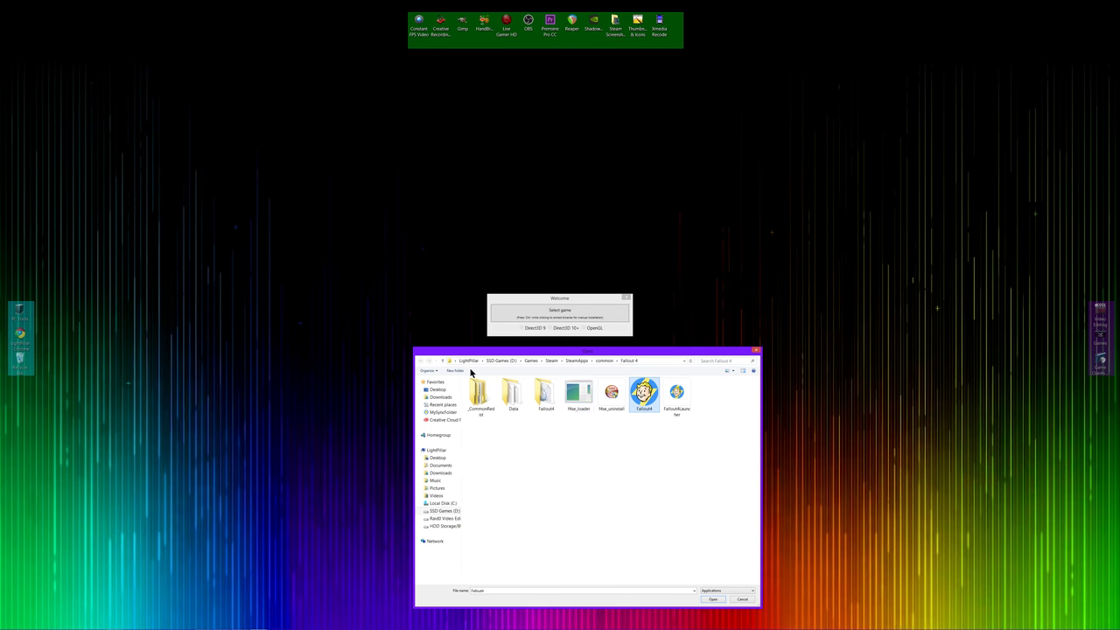
Step: Point the setup tool's file browser to D:\Games\Steam\SteamApps\common\Fallout 4 and install ReShade with all effect files included
left_click(435, 390)
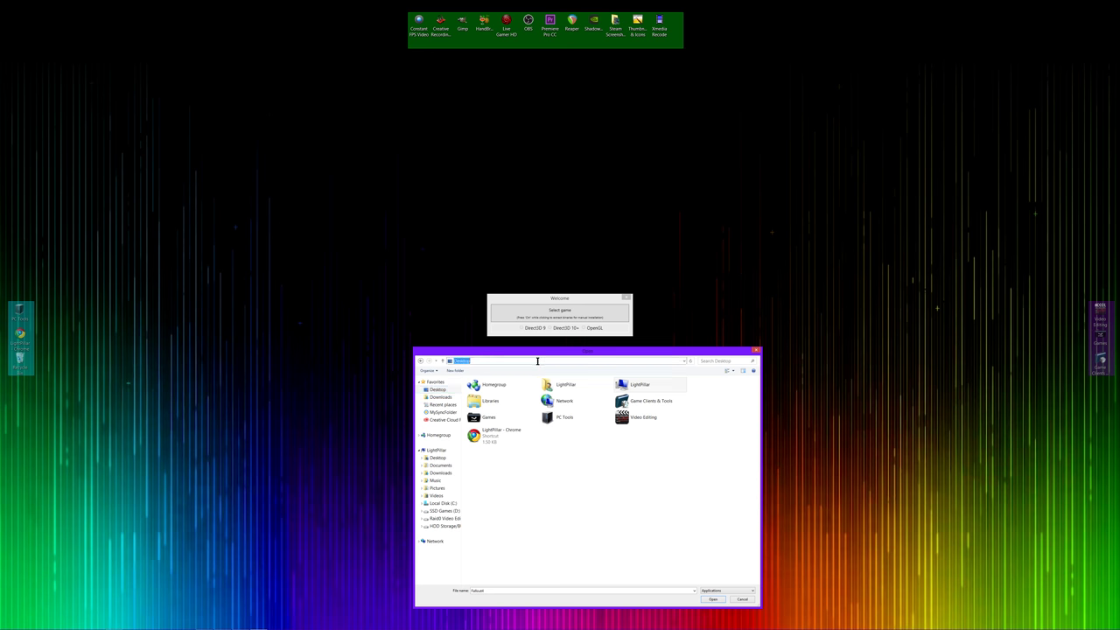
type("D:\\Games\\Steam\\SteamApps\\common\\Fallout 4")
key("Return")
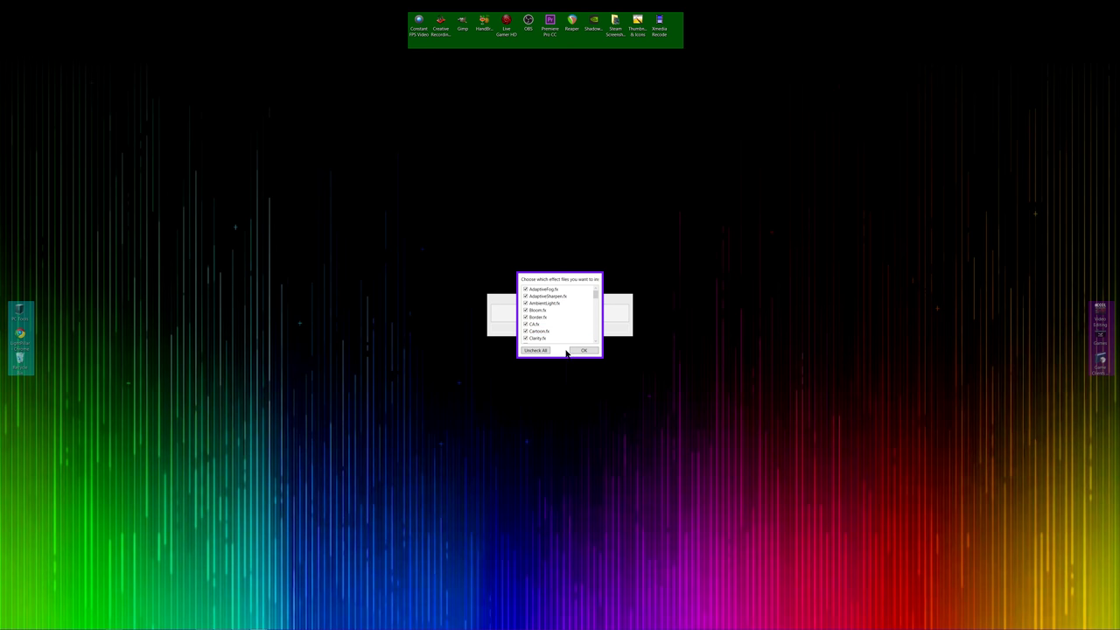
left_click(581, 350)
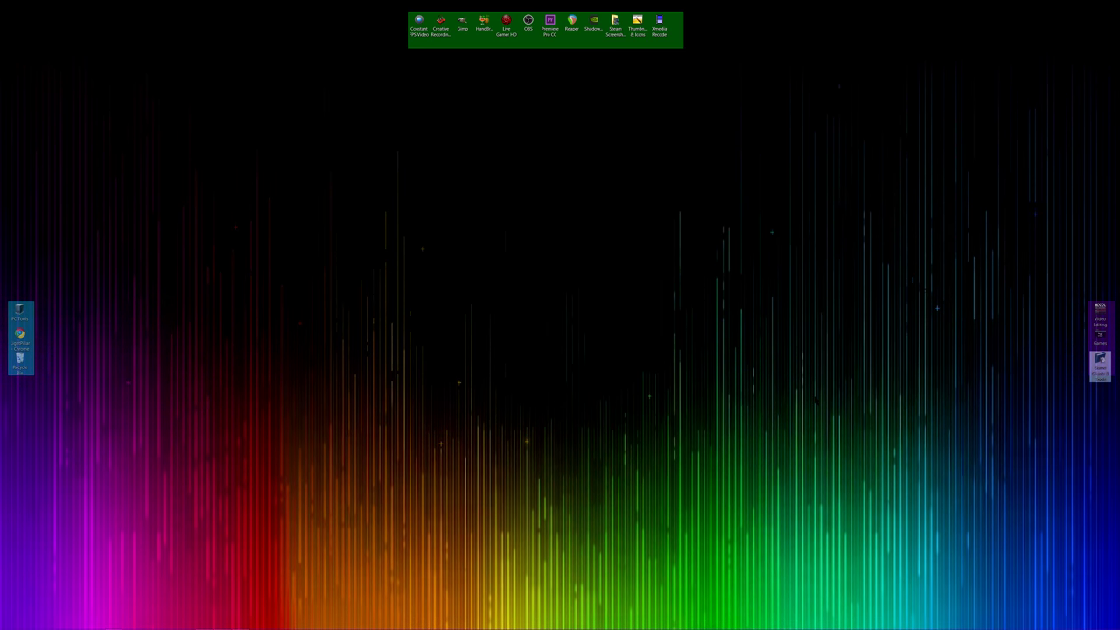
Step: Rename dxgi.dll to d3d11.dll in the Fallout 4 install folder and close the folder
double_click(1101, 337)
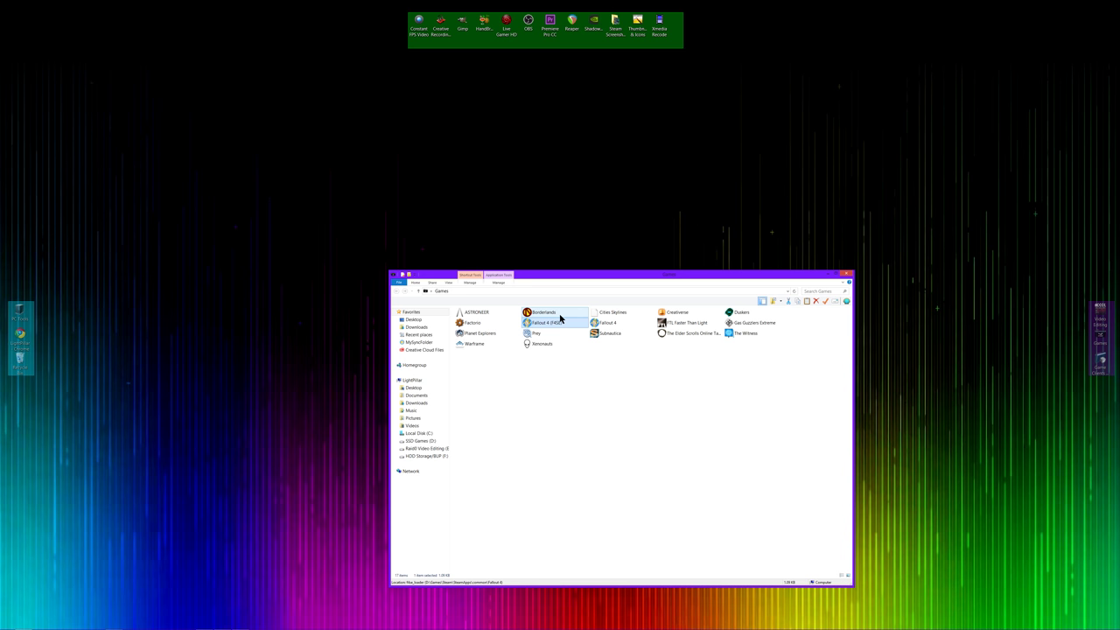
key("alt+F4")
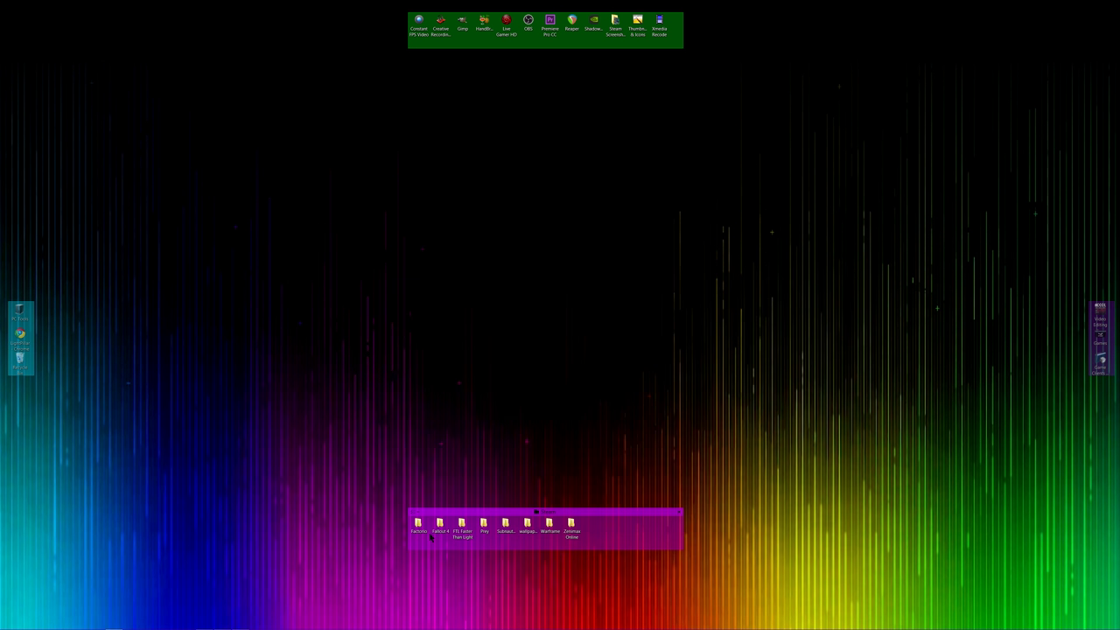
double_click(444, 528)
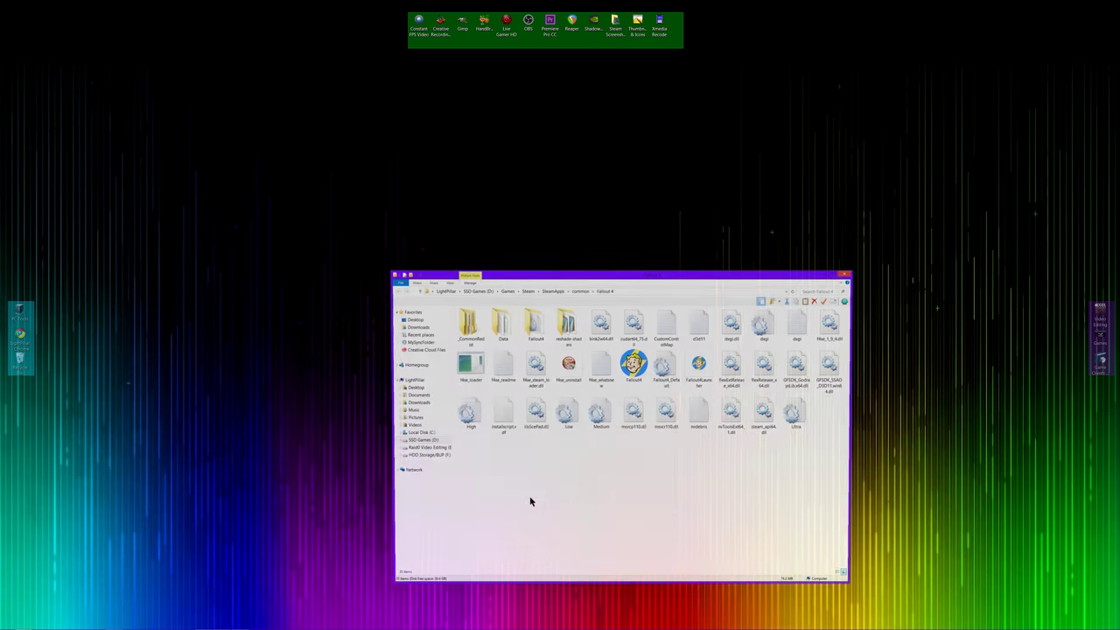
left_click(734, 333)
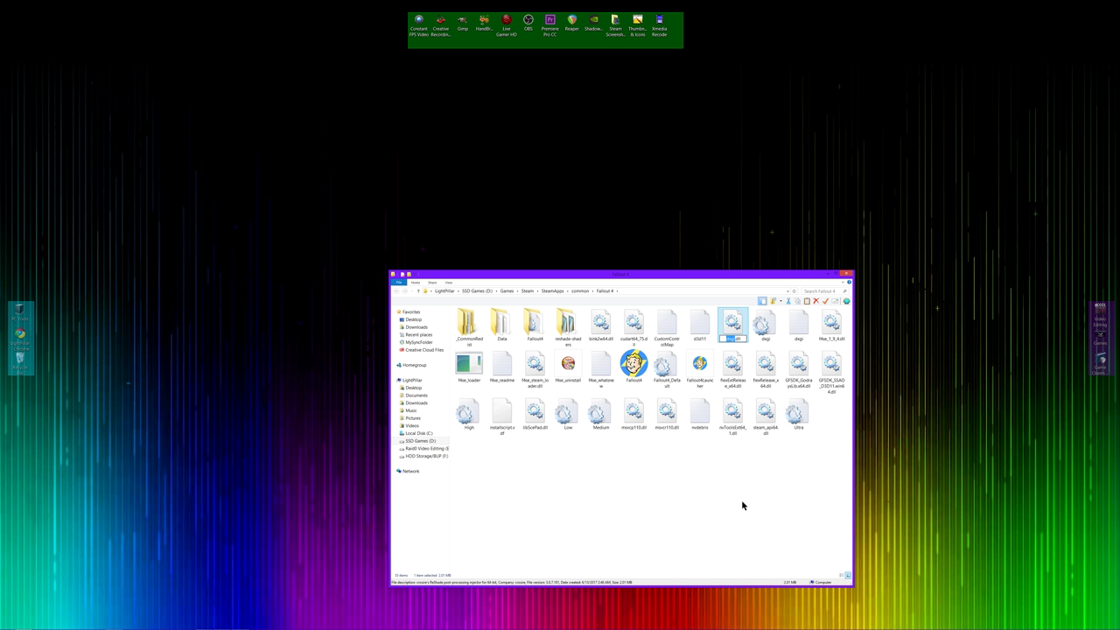
type("d3d11.dll")
key("Return")
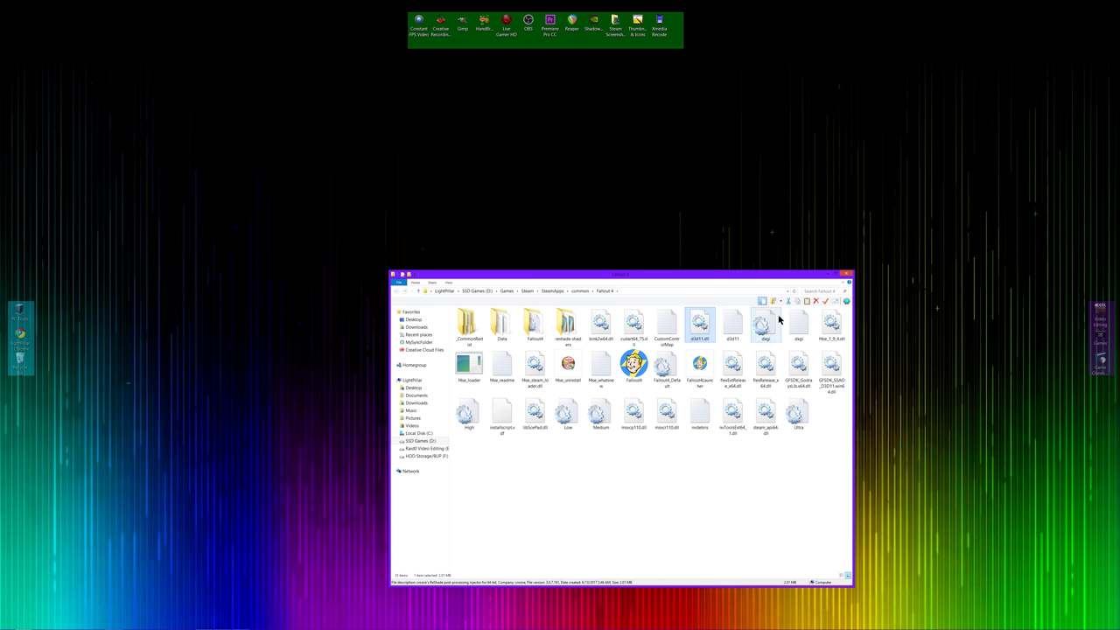
left_click(849, 280)
Step: Launch Fallout 4 from its F4SE shortcut in the Games folder and continue the most recent save
double_click(1100, 336)
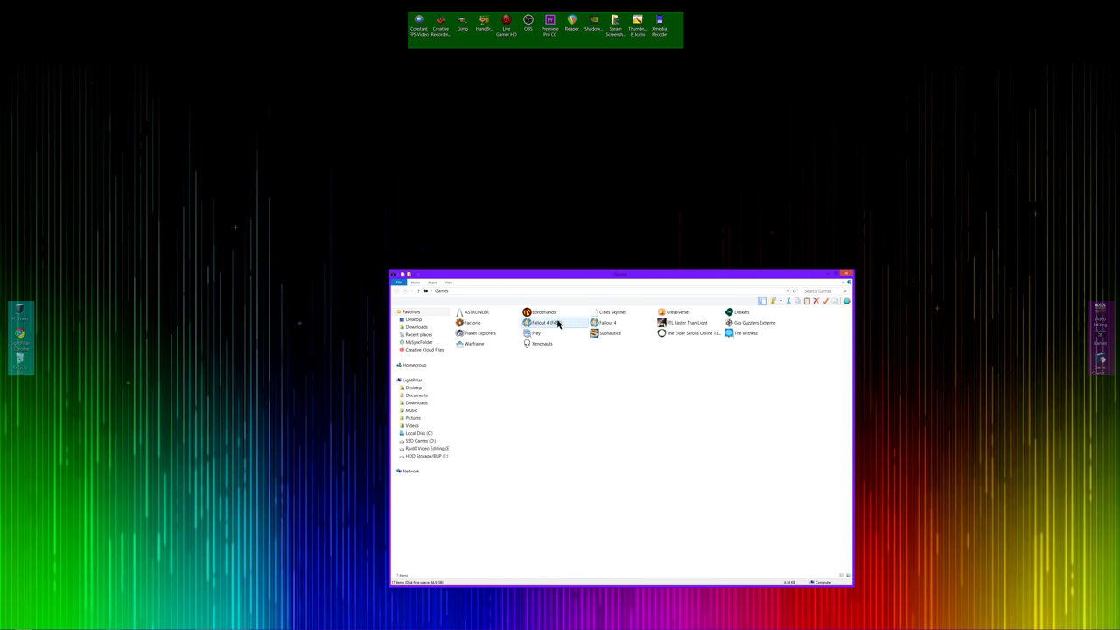
double_click(545, 323)
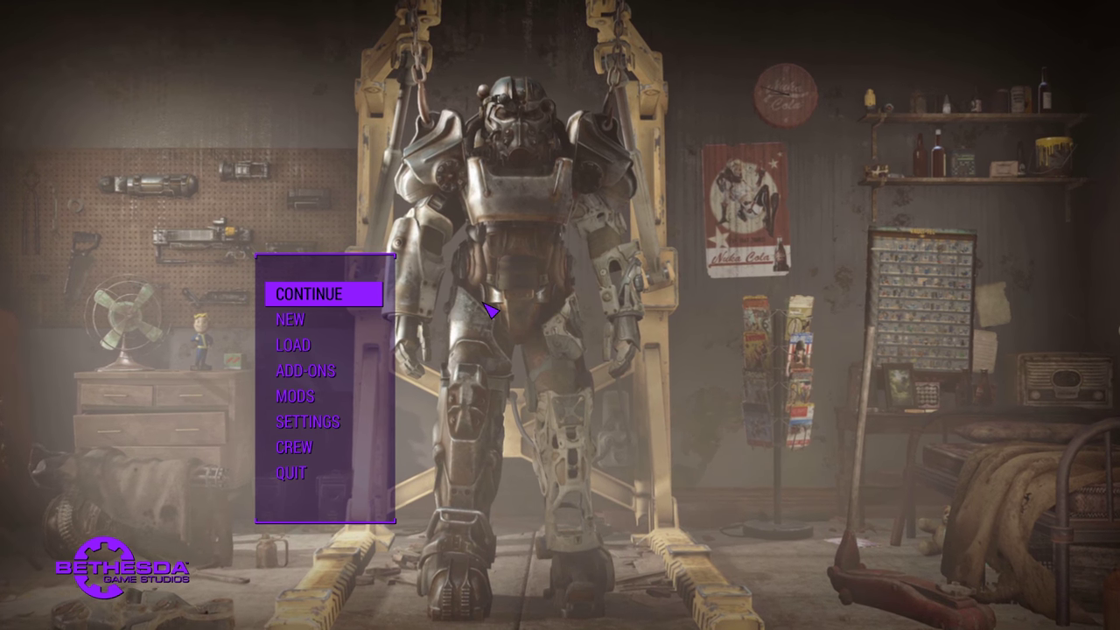
left_click(362, 292)
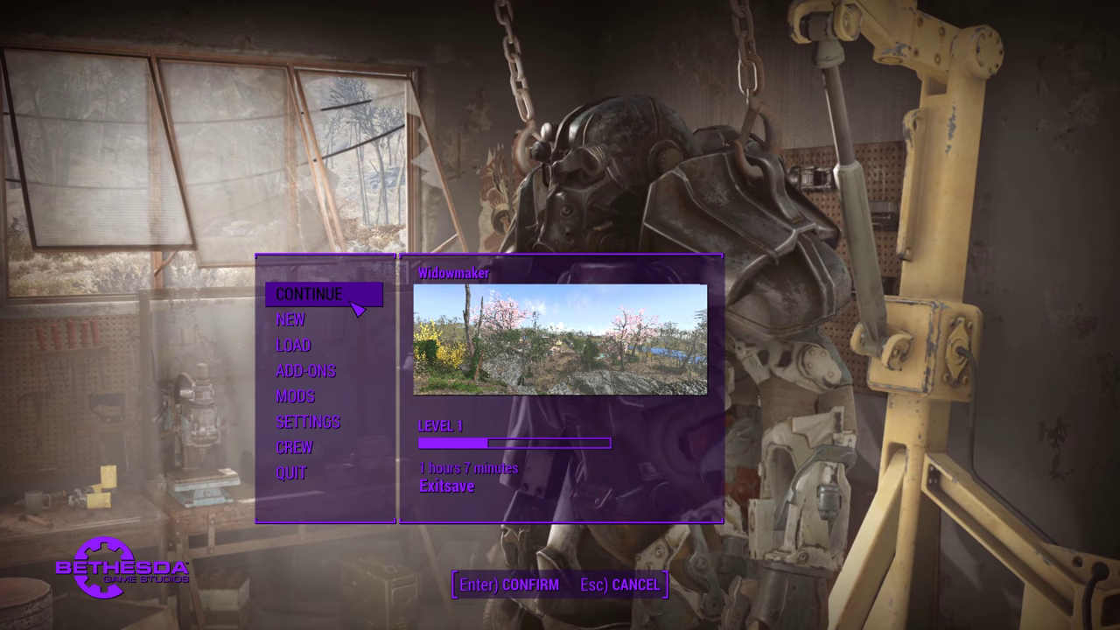
left_click(315, 294)
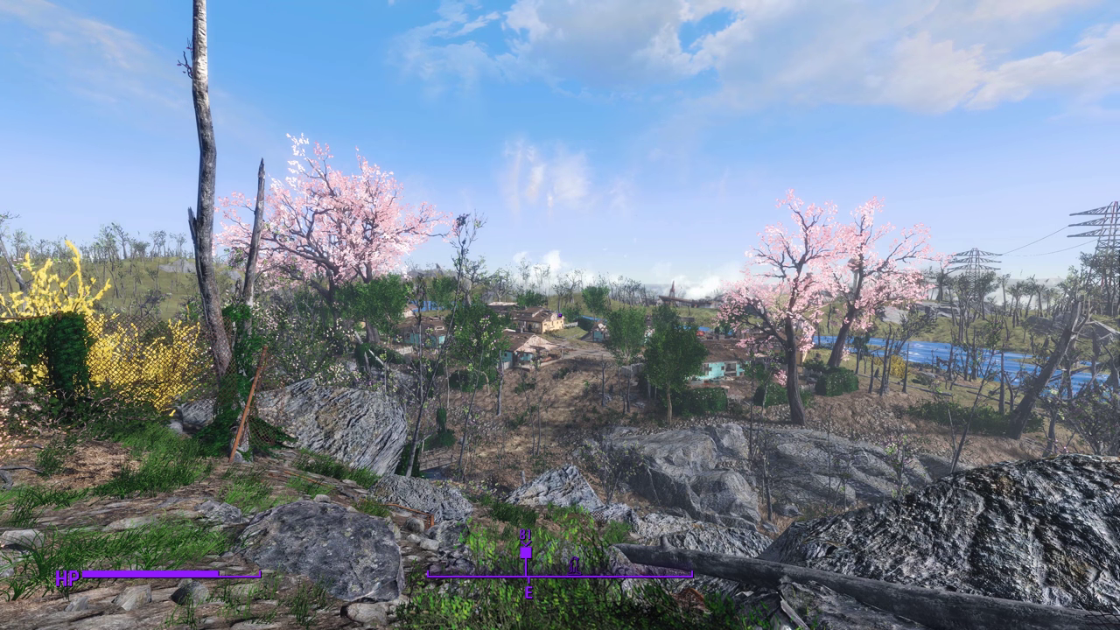
Step: Open the ReShade overlay and complete its tutorial, adding a new preset named LightFilter
key("Home")
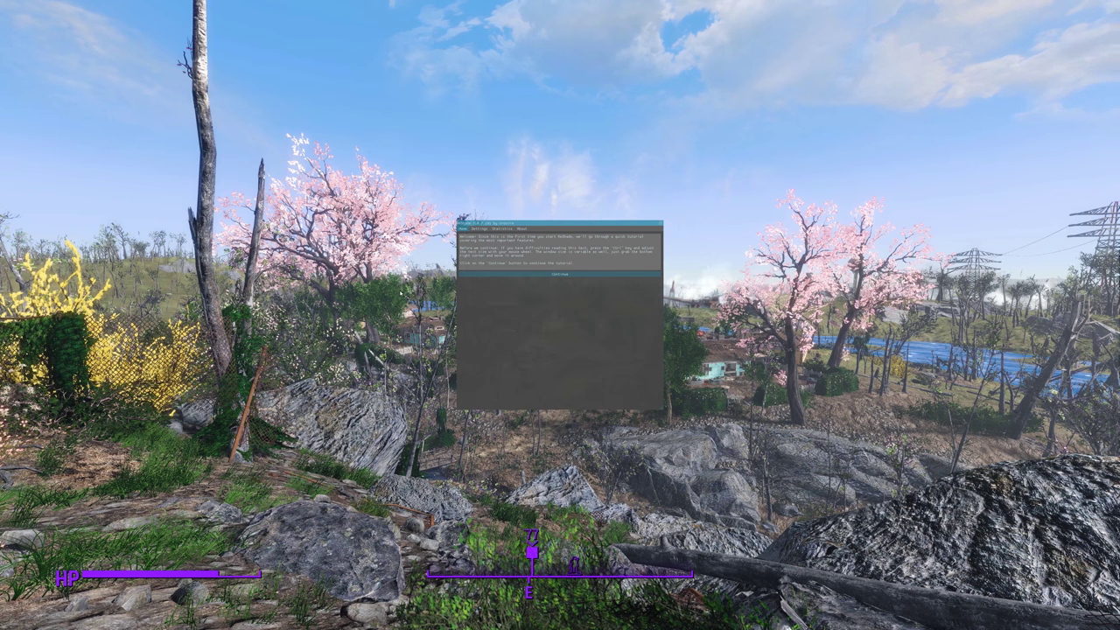
left_click(570, 275)
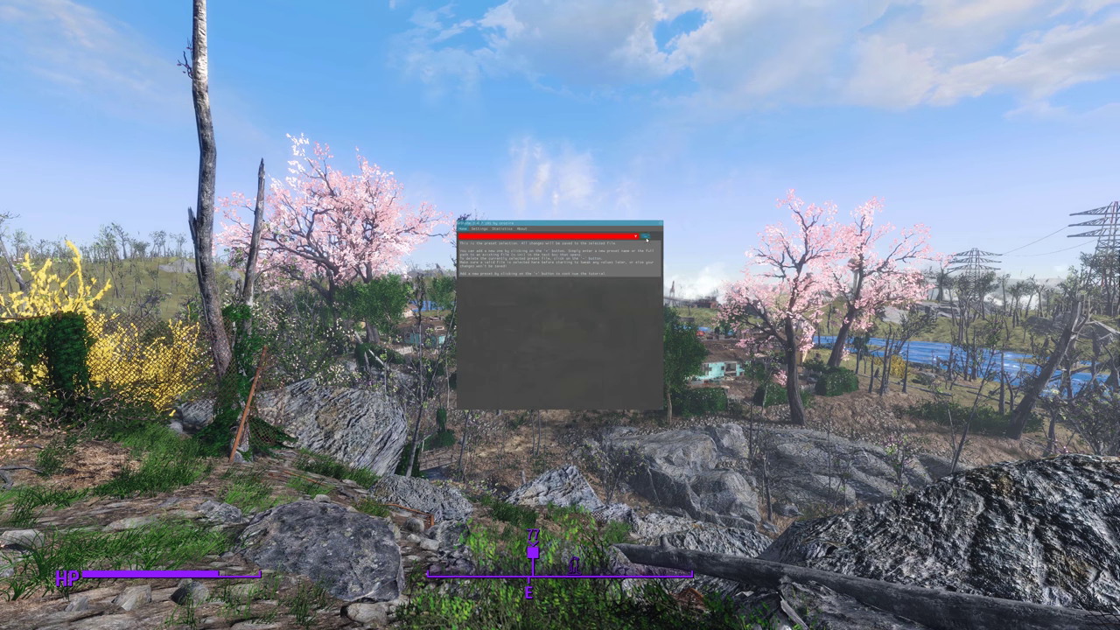
left_click(646, 237)
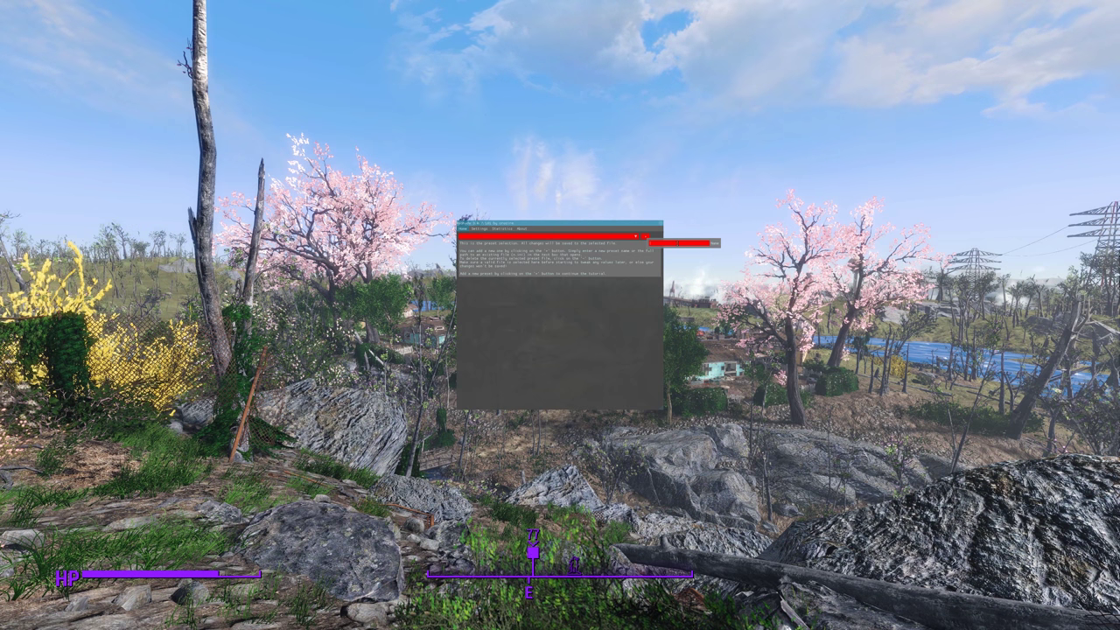
type("LightFilter")
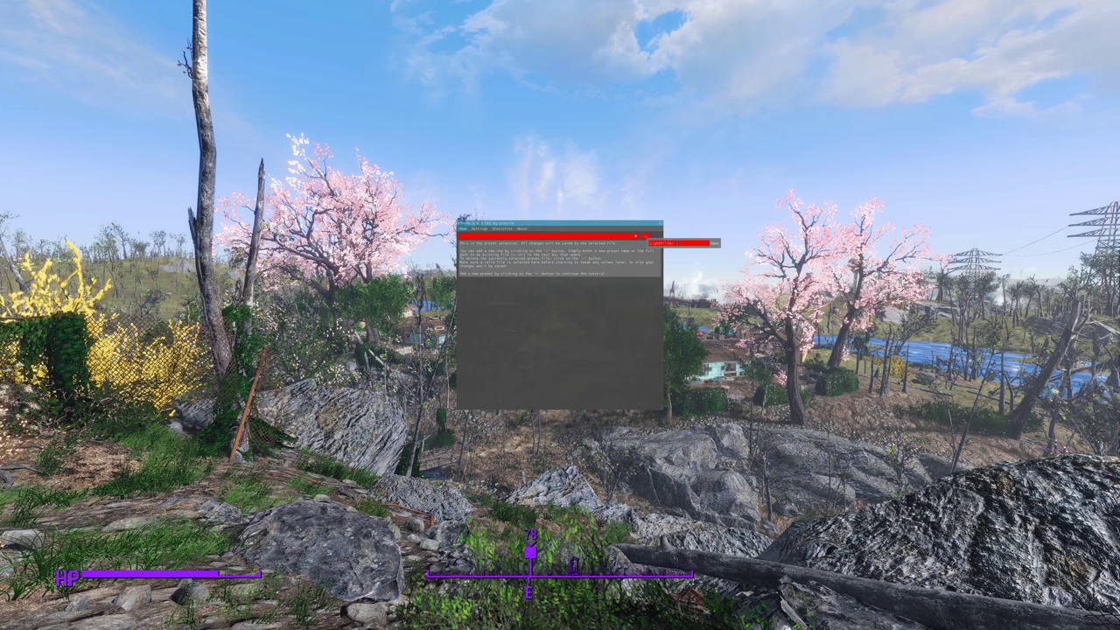
key("Return")
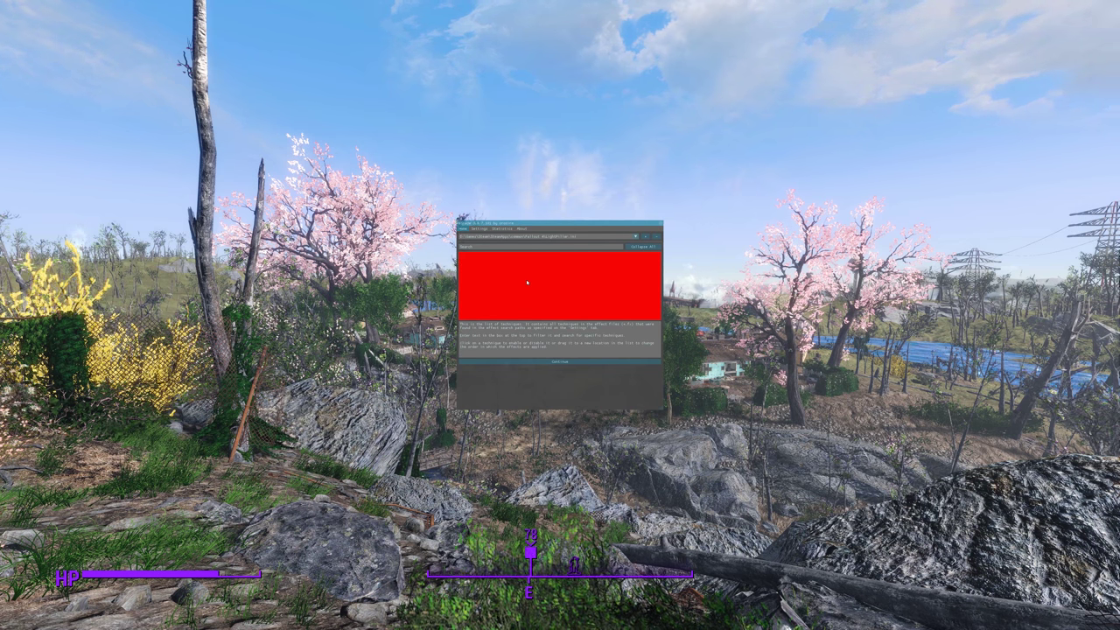
left_click(563, 362)
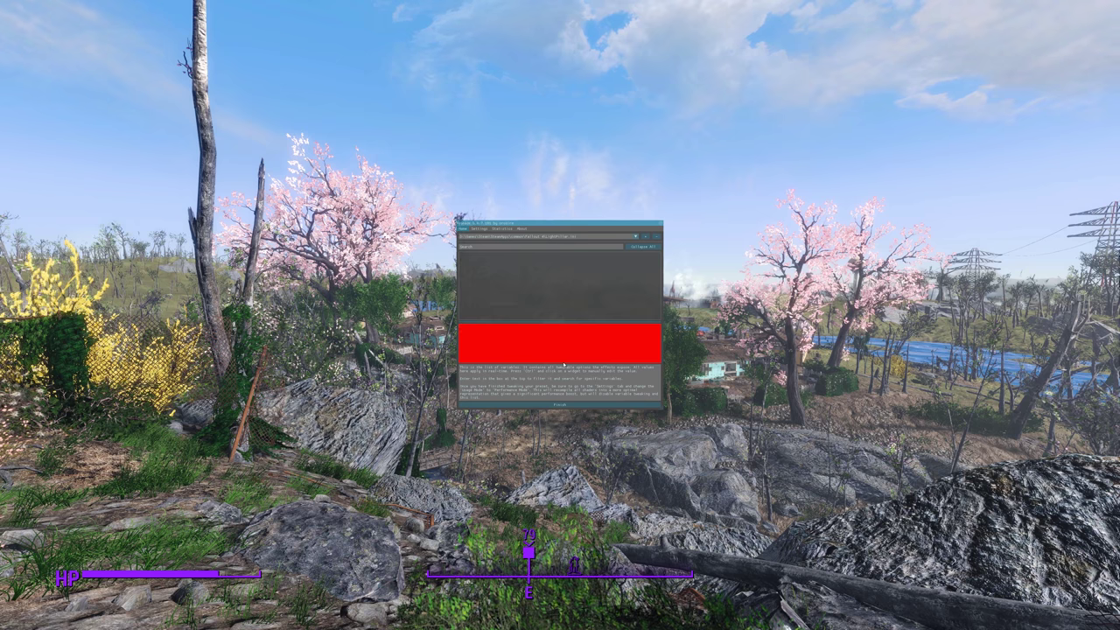
left_click(558, 405)
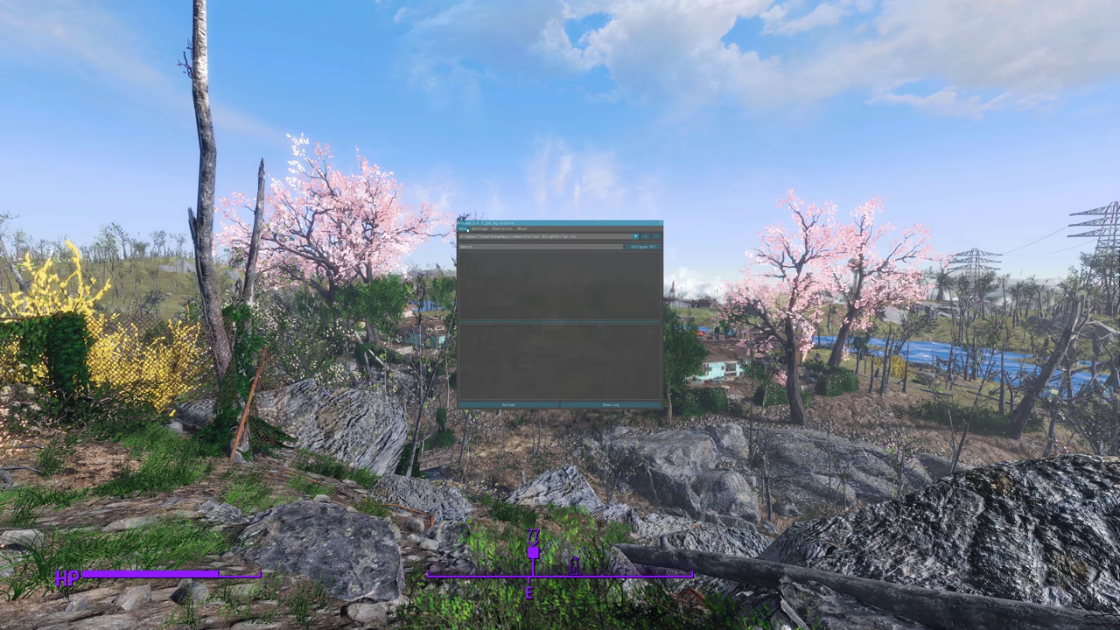
Step: Extend the effect search path in the ReShade settings with \reshade-shaders\Shaders
left_click(476, 229)
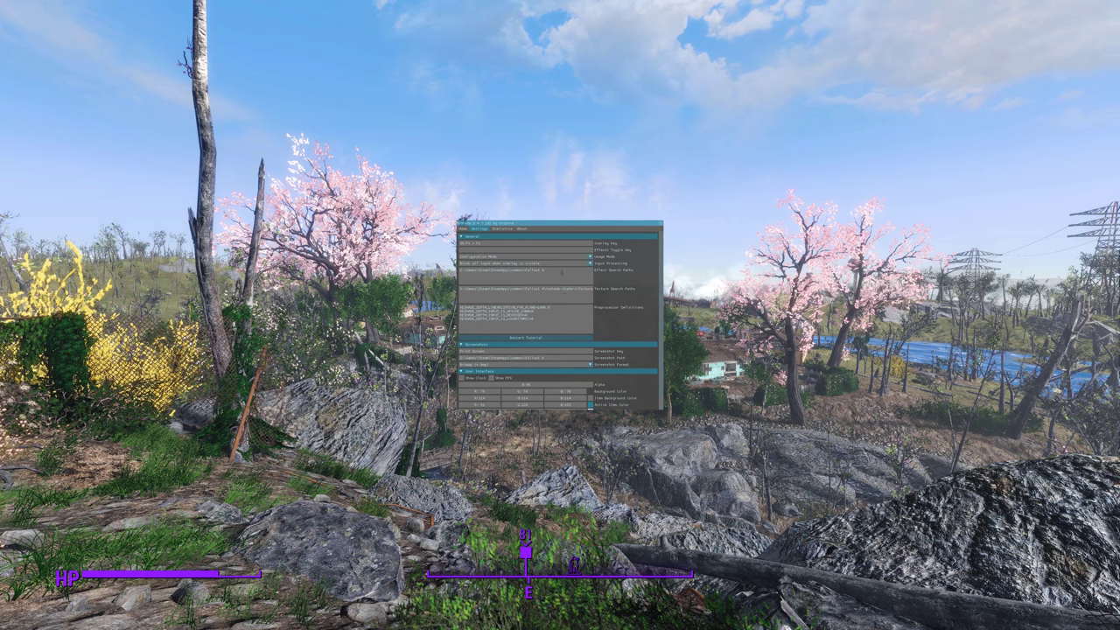
type("\\reshade-shaders\\Shaders")
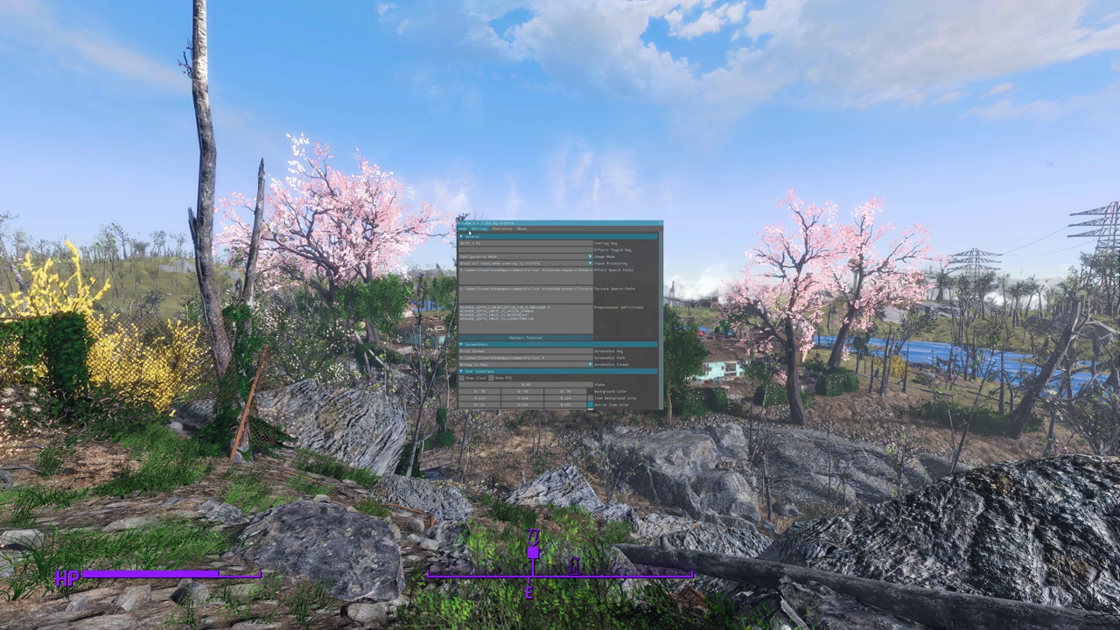
Step: Reload the ReShade effects and collapse all entries in the effect lists
left_click(470, 229)
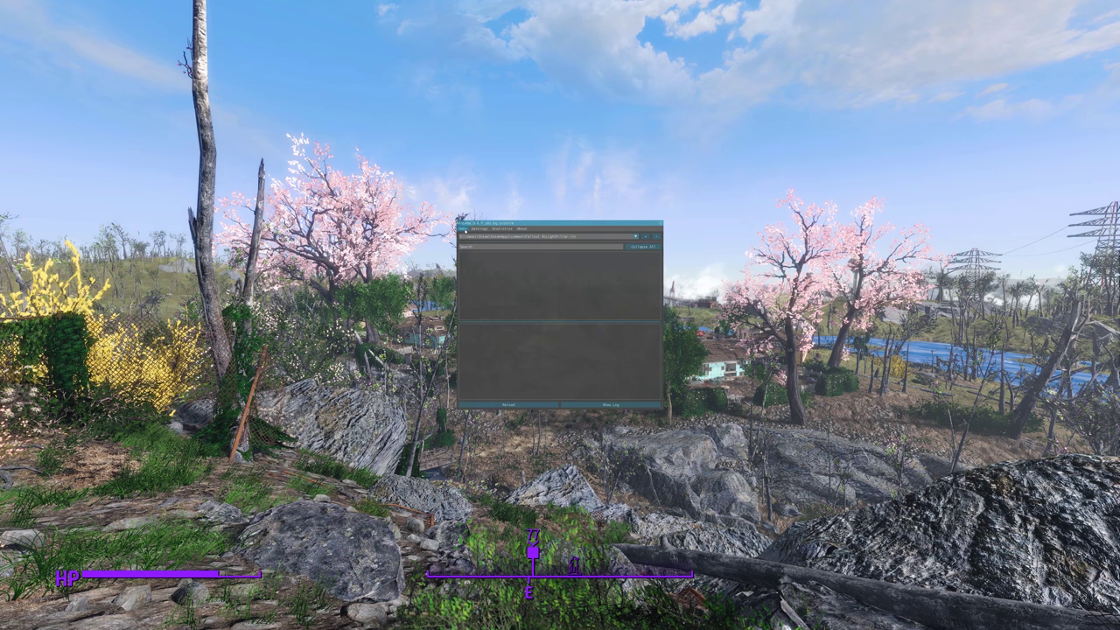
left_click(508, 404)
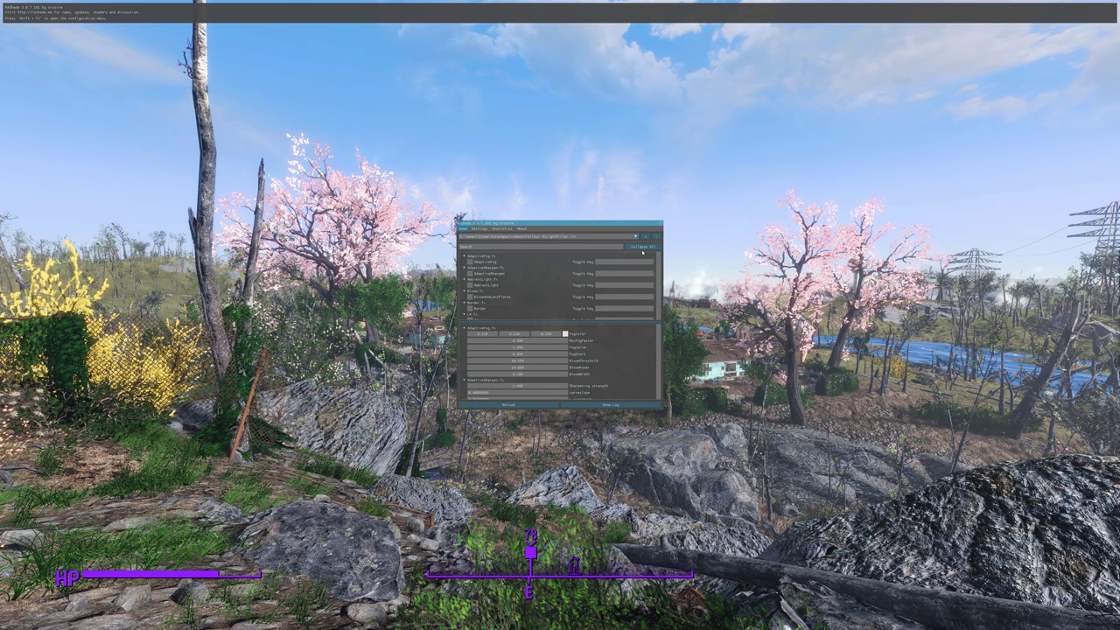
left_click(644, 248)
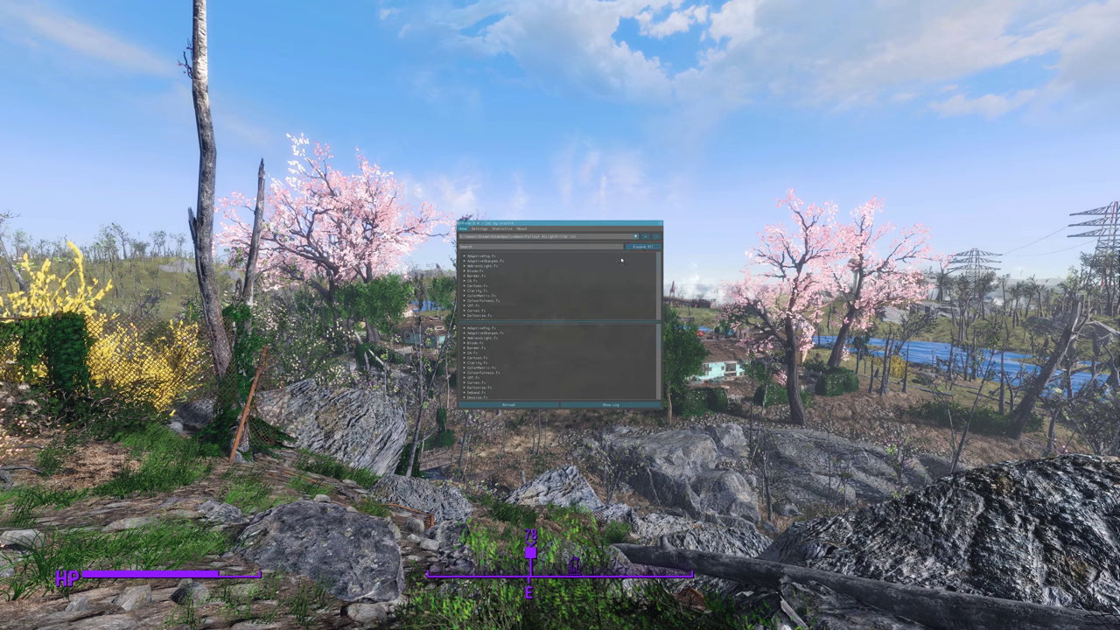
Step: Find LumaSharpen.fx in the effect list, expand it and enable the LumaSharpen effect
scroll(485, 311, "down", 4)
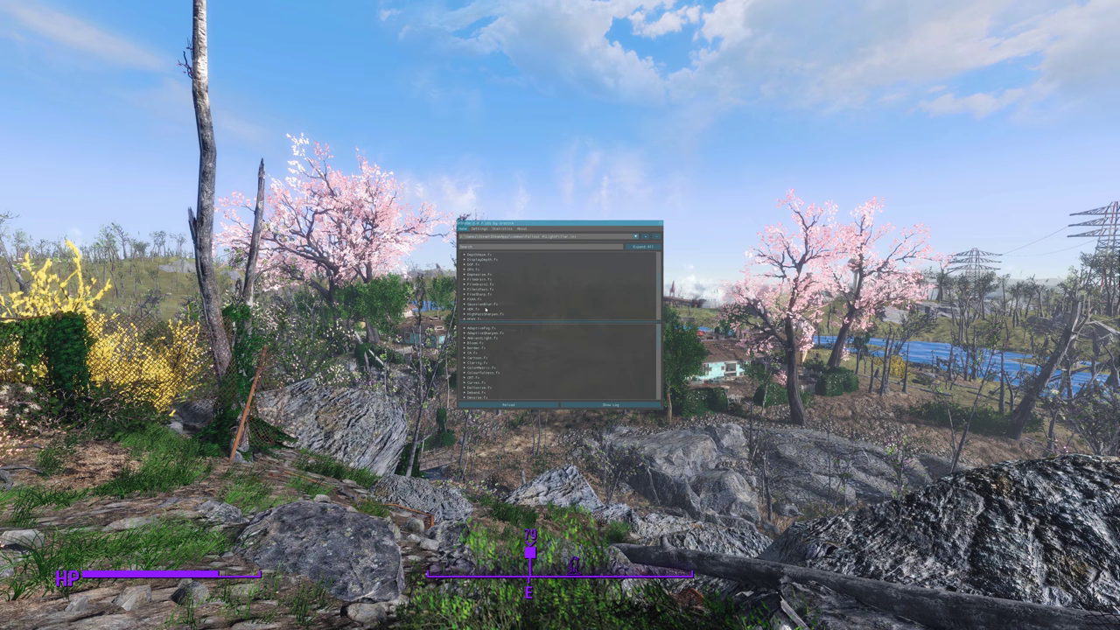
scroll(482, 305, "down", 1)
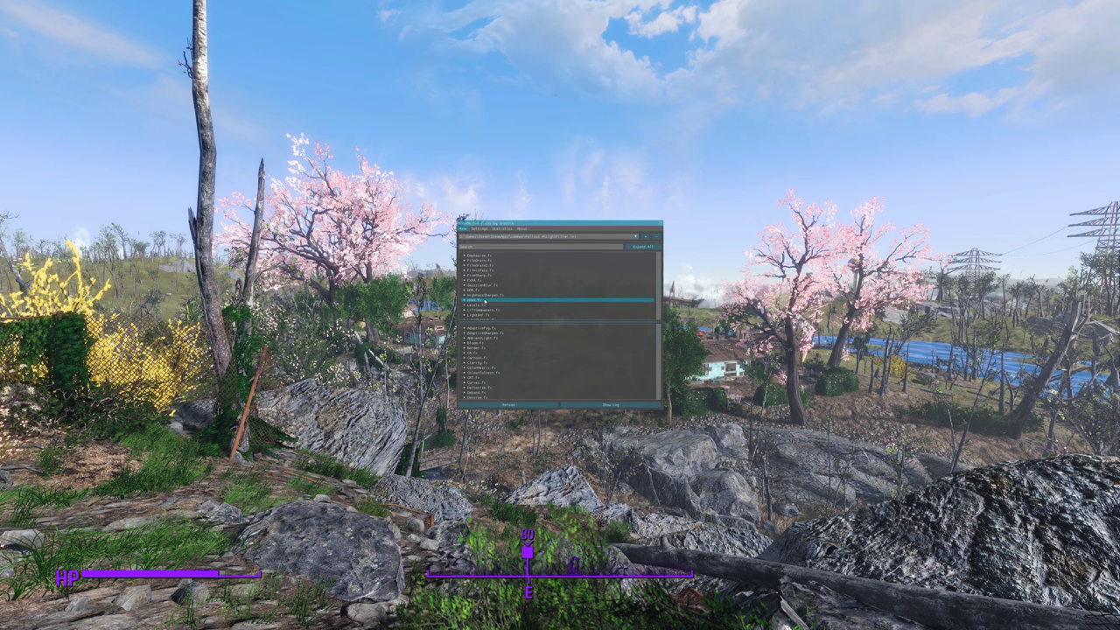
scroll(472, 301, "down", 1)
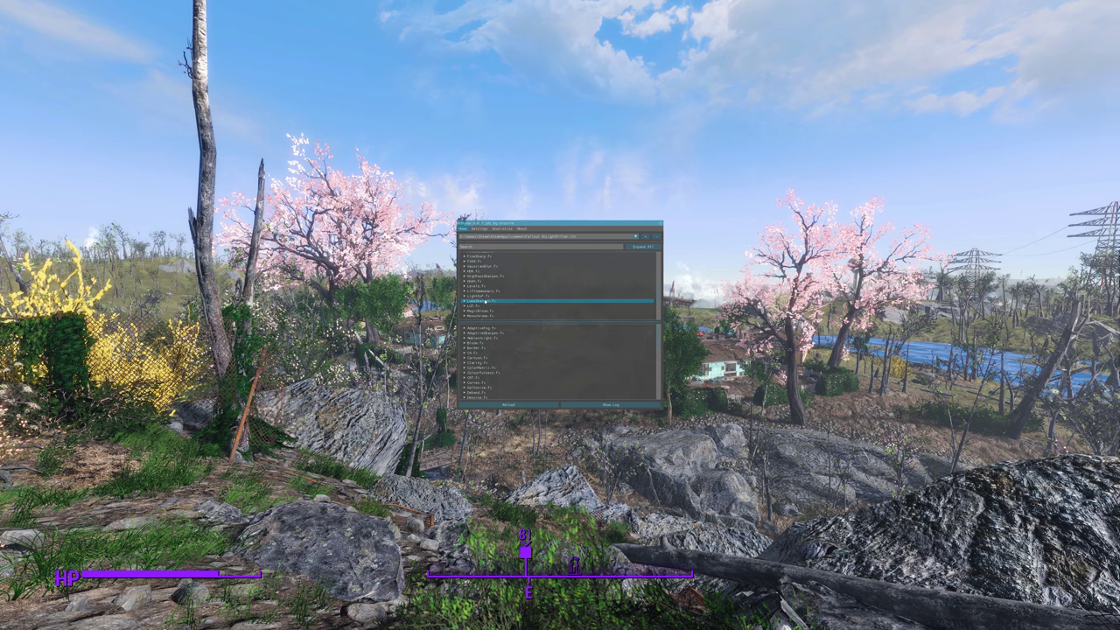
left_click(474, 301)
left_click(470, 307)
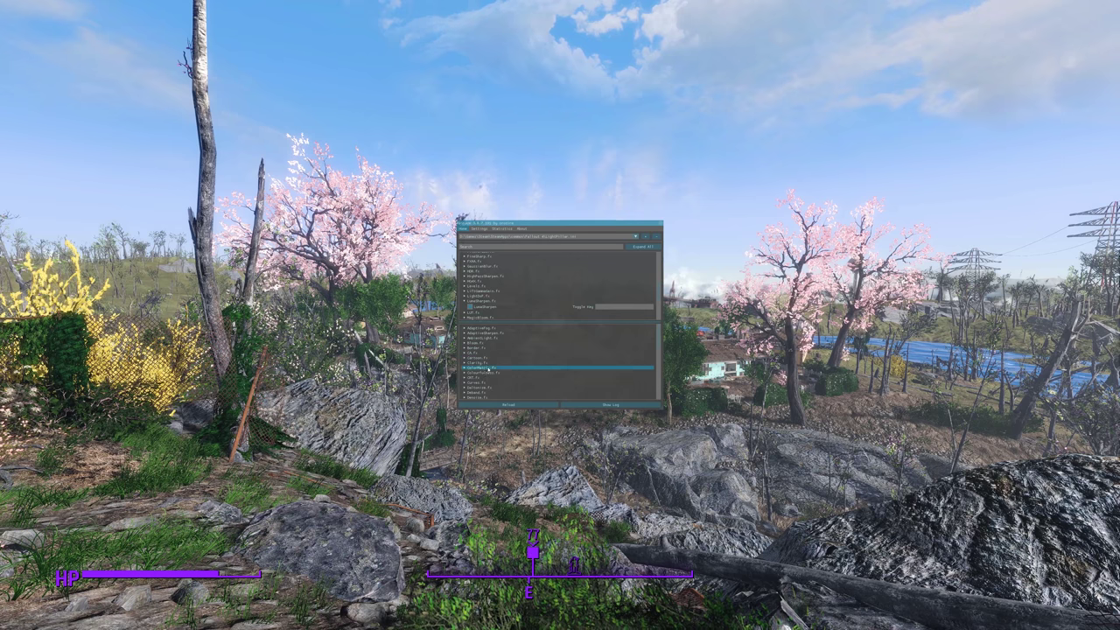
Step: Expand the LumaSharpen parameters and set sharp_strength to 2
scroll(481, 364, "down", 5)
scroll(489, 370, "down", 4)
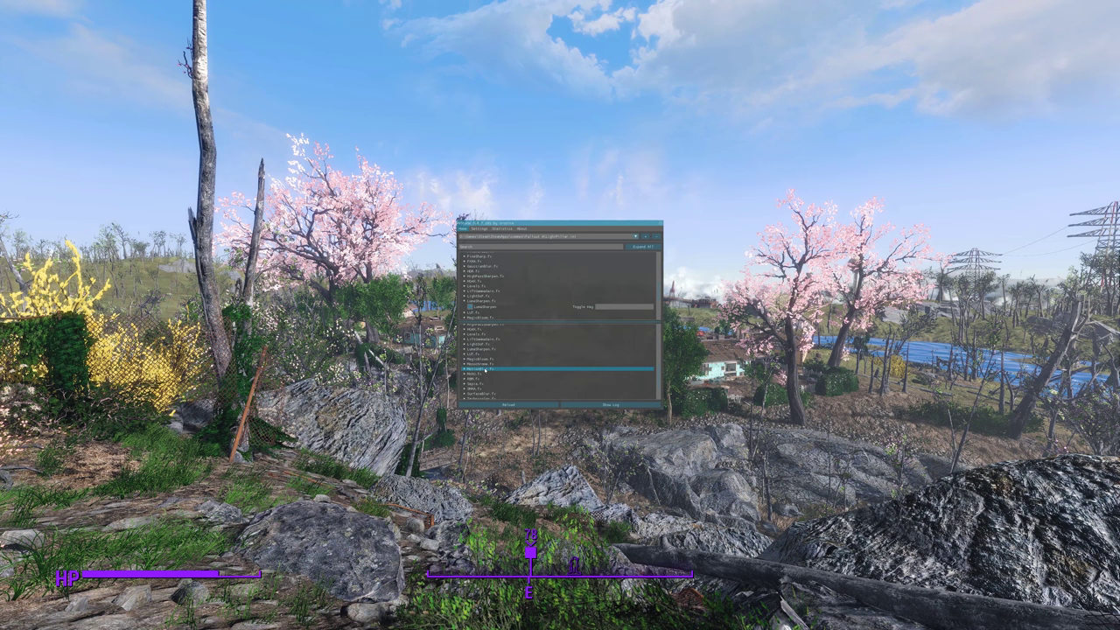
left_click(486, 349)
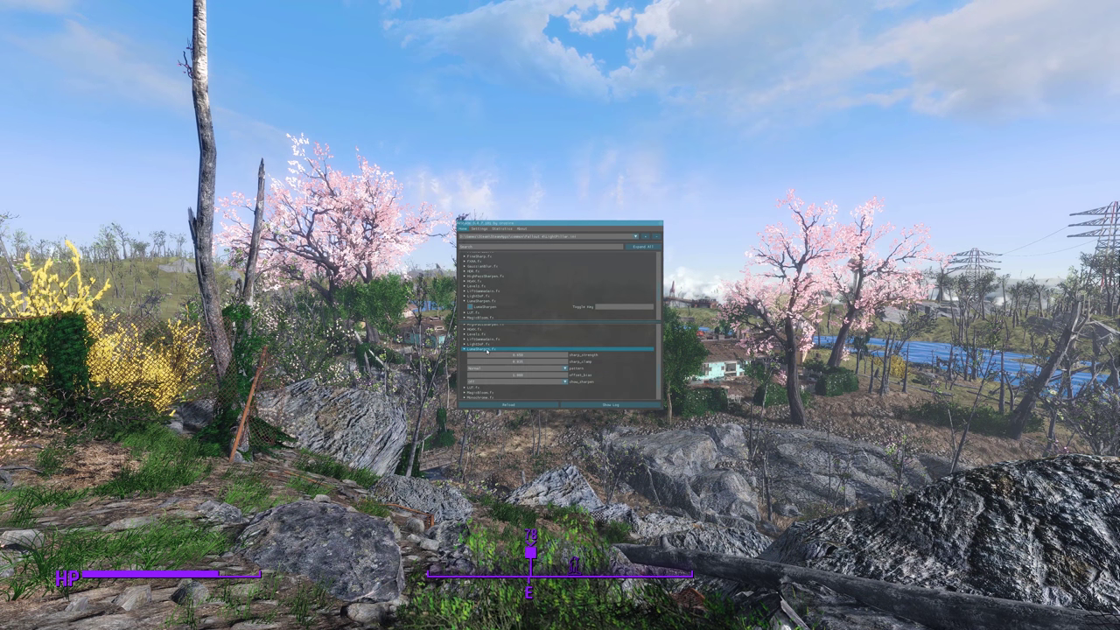
left_click_drag(512, 357, 551, 353)
double_click(551, 353)
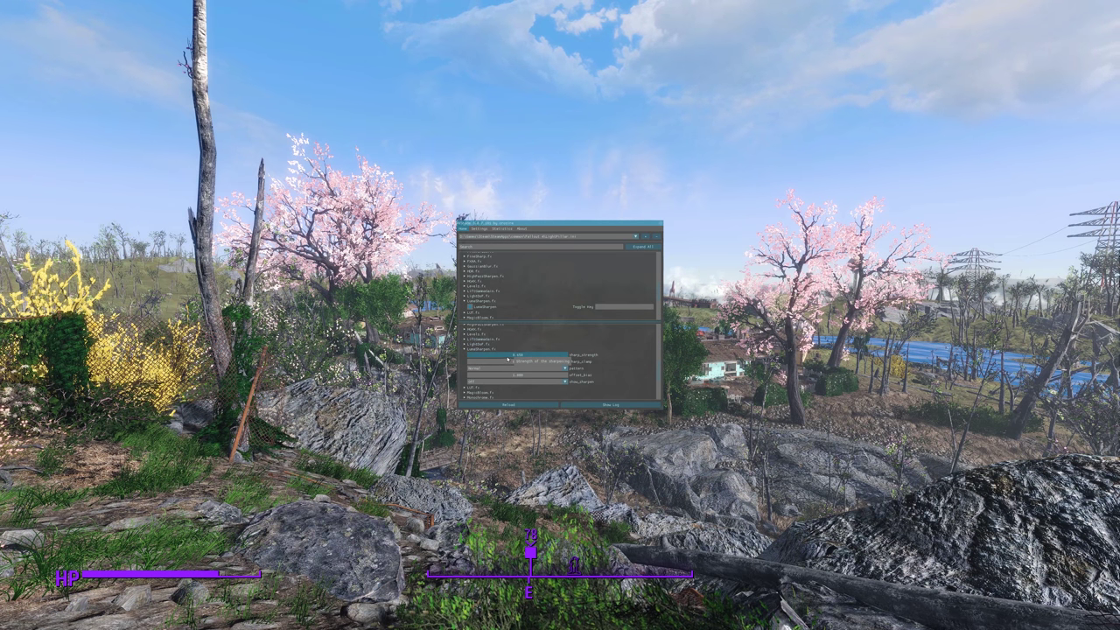
mouse_move(507, 359)
left_mouse_down()
mouse_move(592, 359)
mouse_move(501, 360)
left_mouse_up()
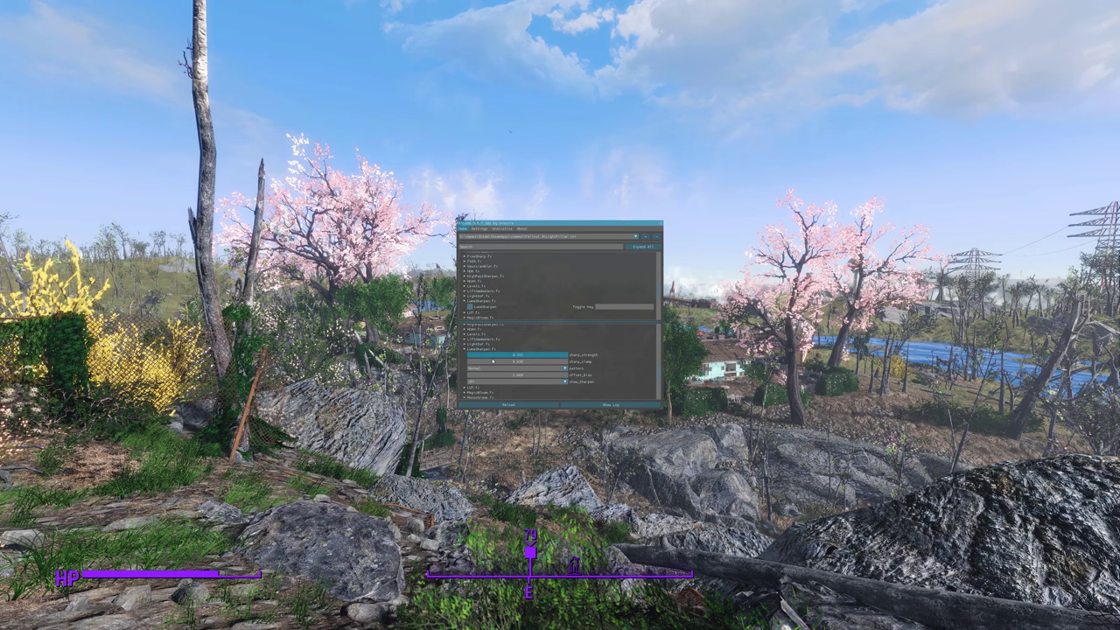
left_click_drag(493, 361, 542, 355)
left_click(525, 355, "ctrl")
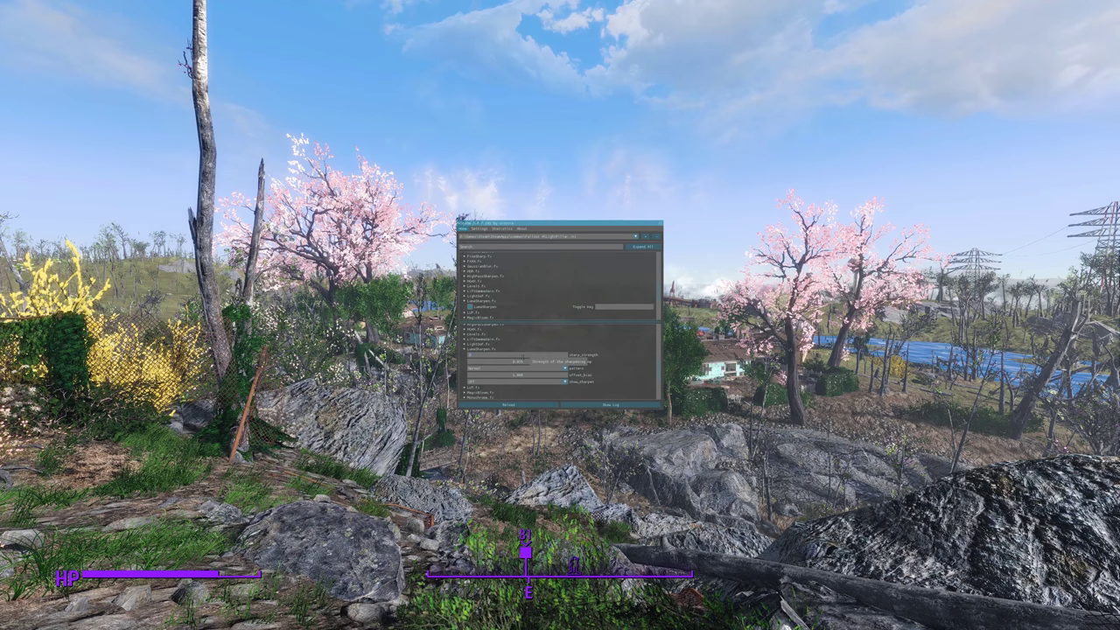
type("2")
key("Return")
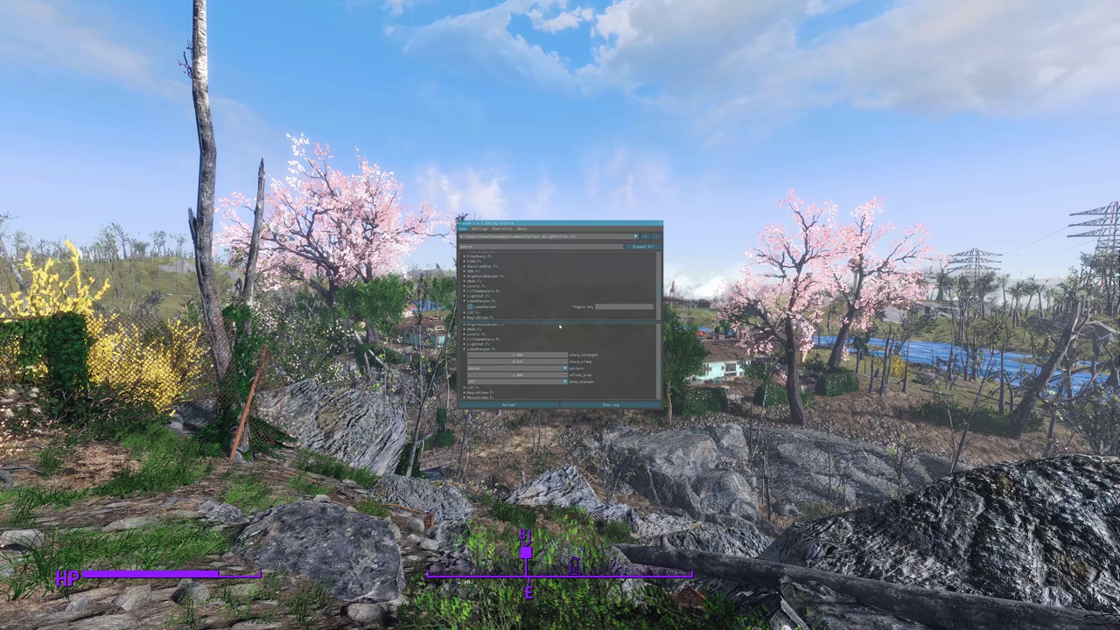
Step: View the game with the overlay hidden, then check the Usage Mode in the ReShade settings and return to the effect list
key("Home")
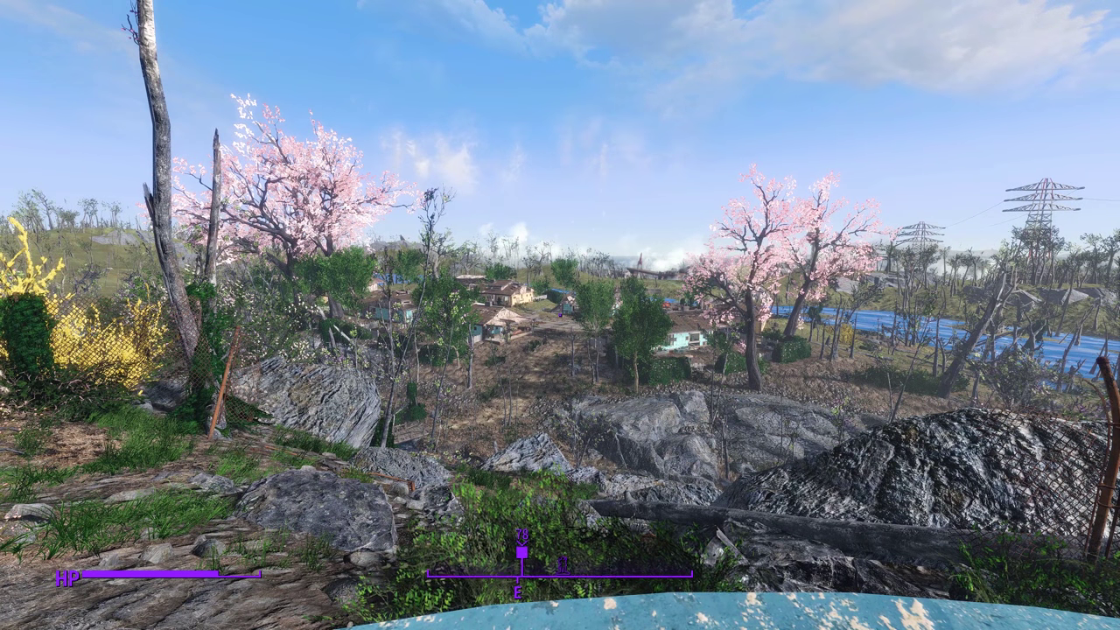
key("Home")
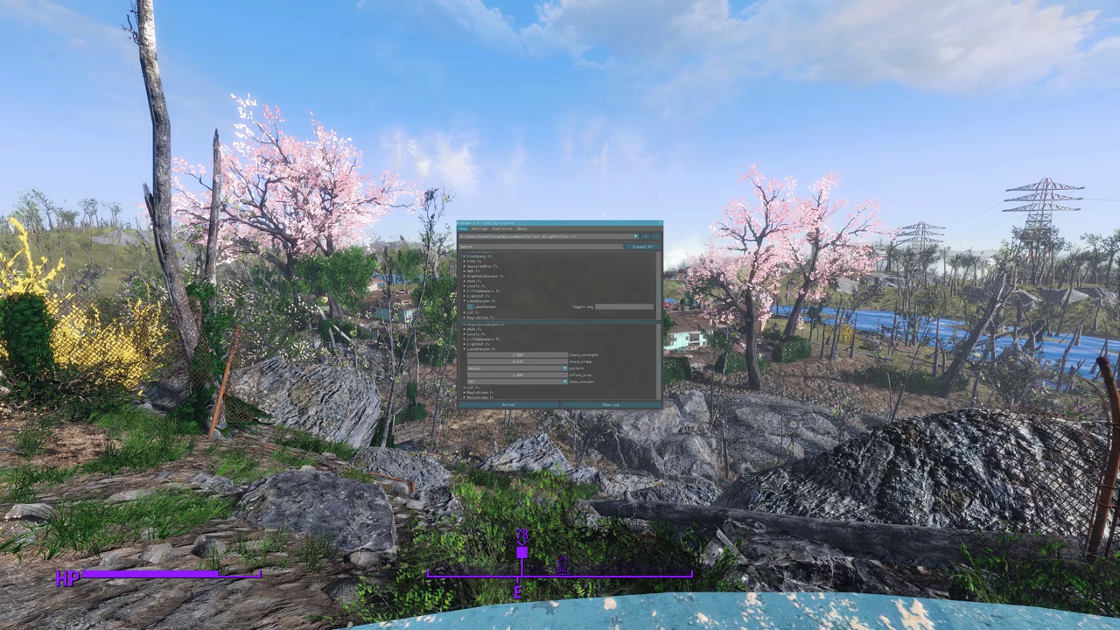
left_click(480, 229)
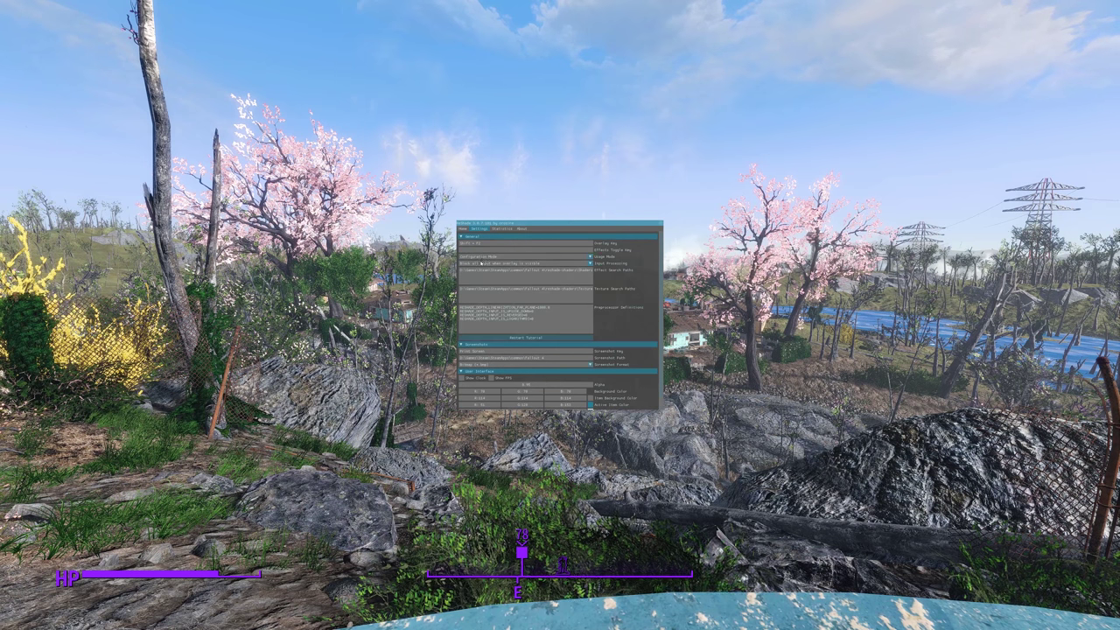
left_click(484, 257)
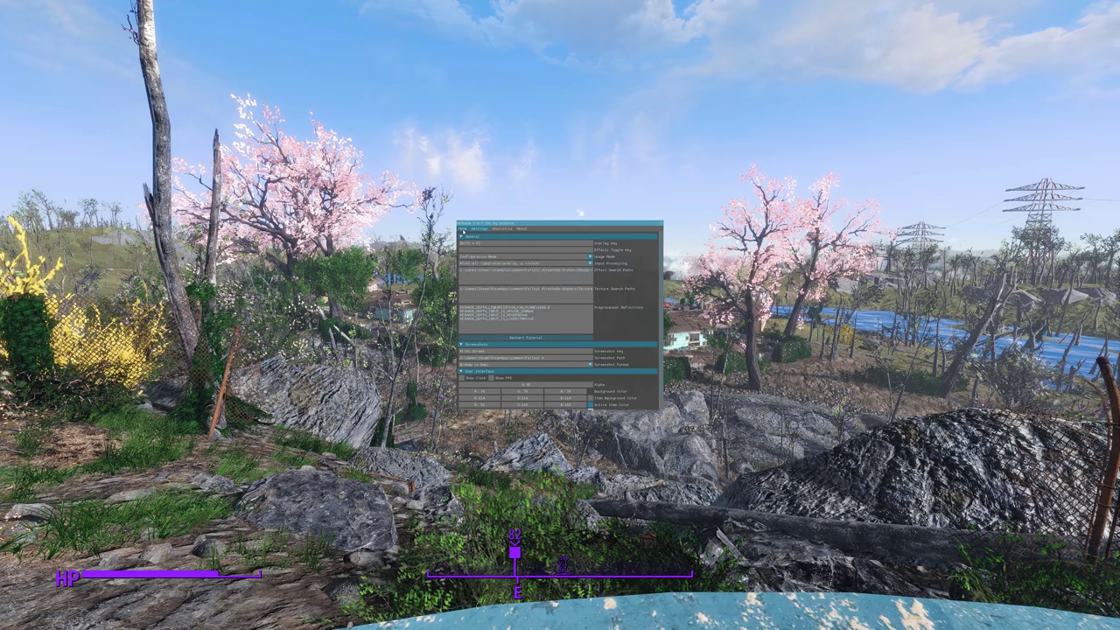
key("Return")
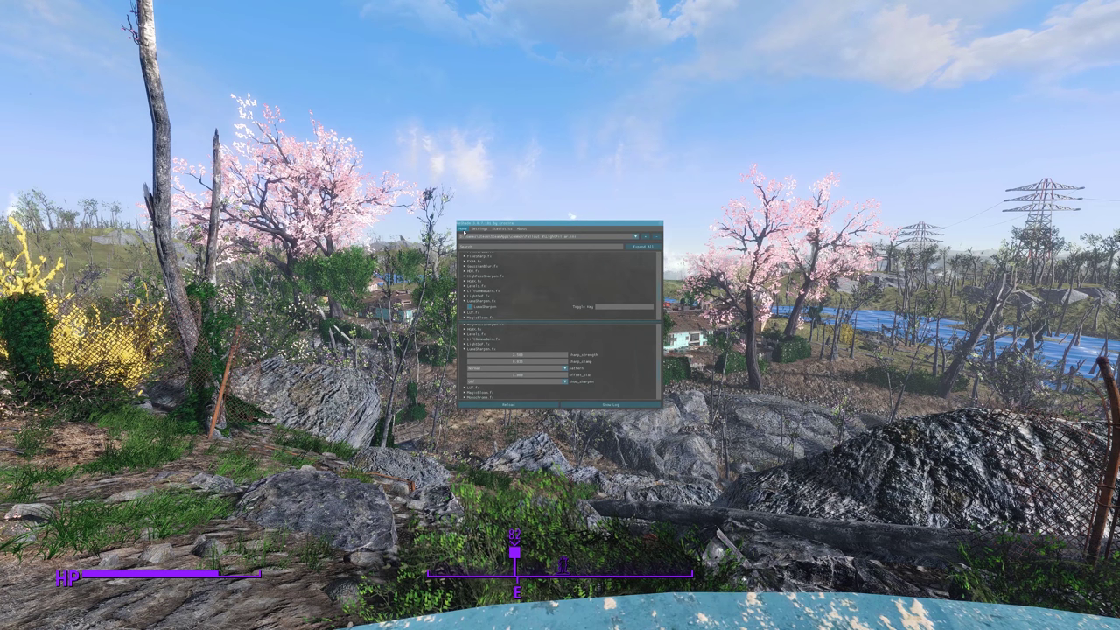
Step: Collapse LumaSharpen.fx in the effect list, then expand HDR.fx and enable the HDR effect
left_click(465, 301)
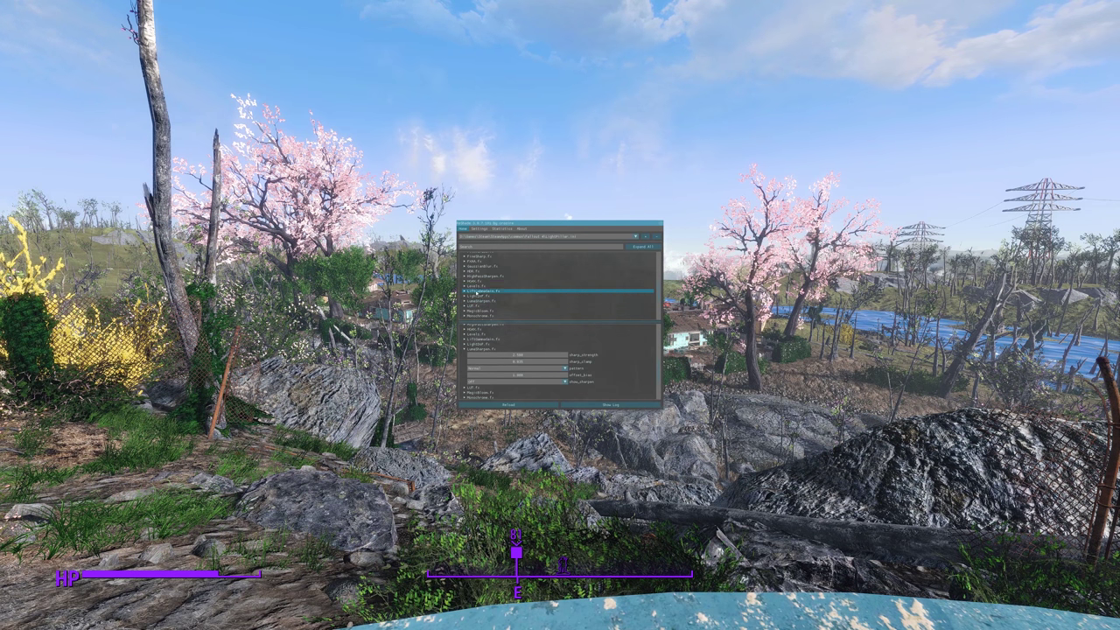
scroll(477, 296, "up", 5)
scroll(481, 295, "up", 4)
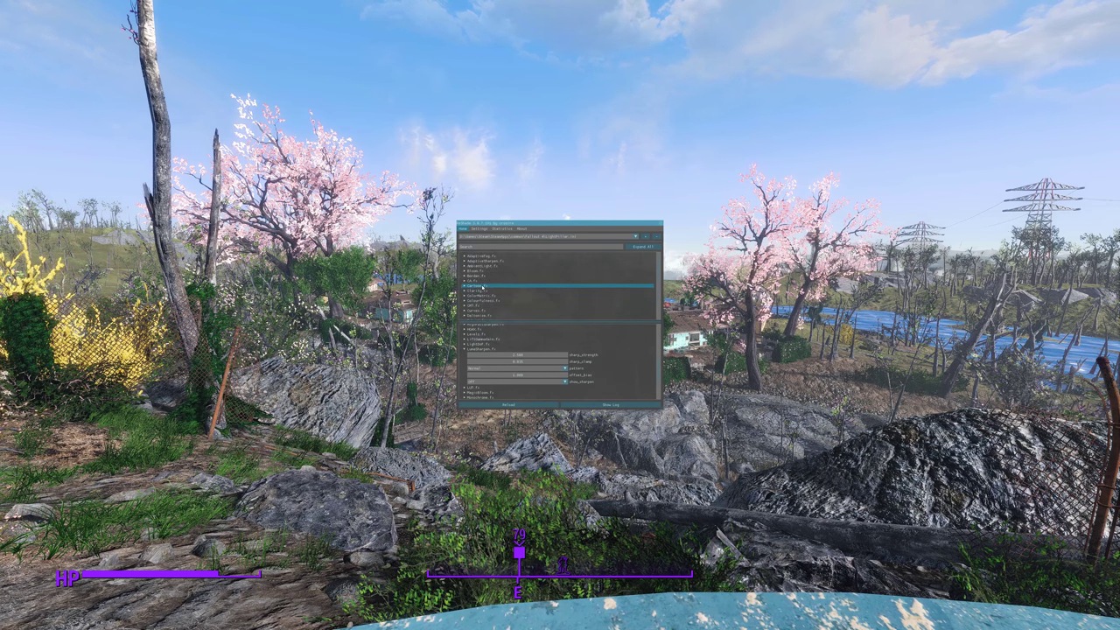
scroll(484, 286, "down", 8)
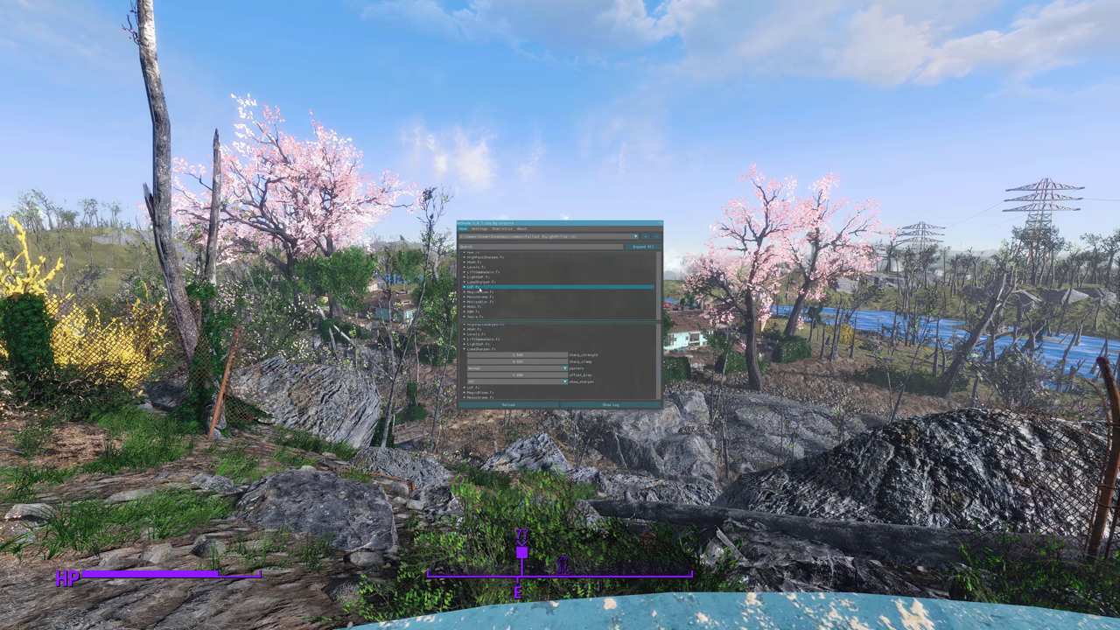
scroll(473, 271, "up", 3)
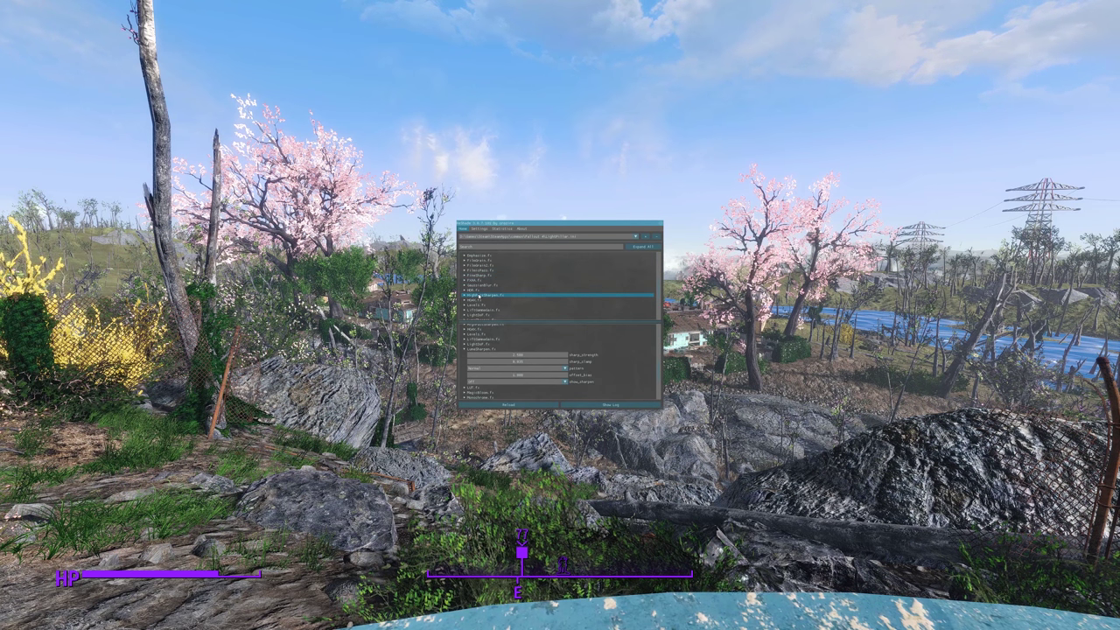
left_click(477, 290)
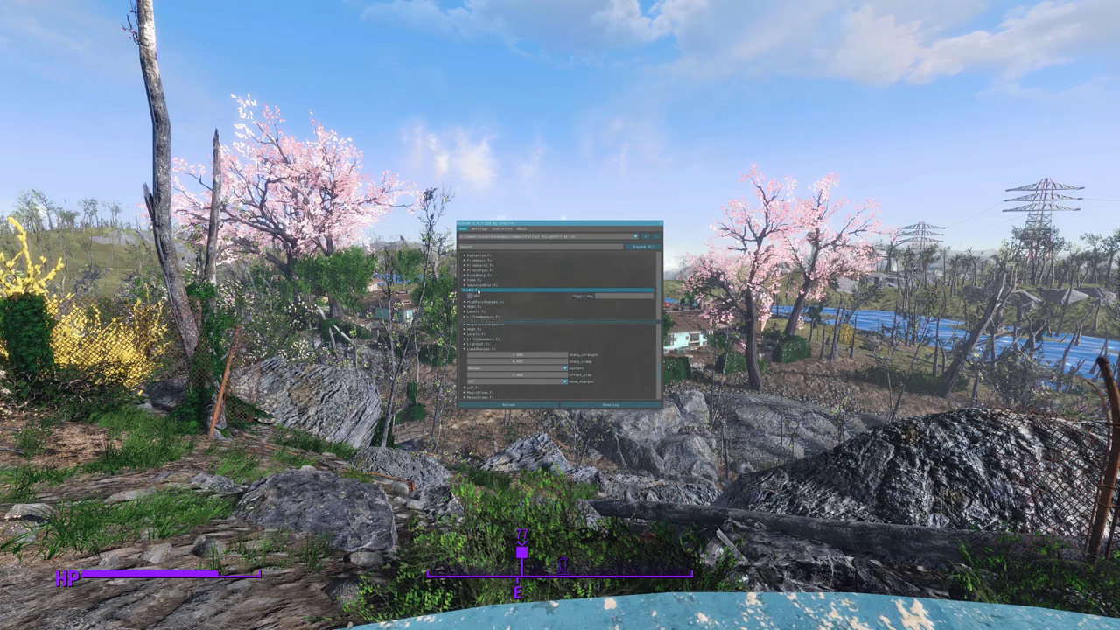
left_click(469, 297)
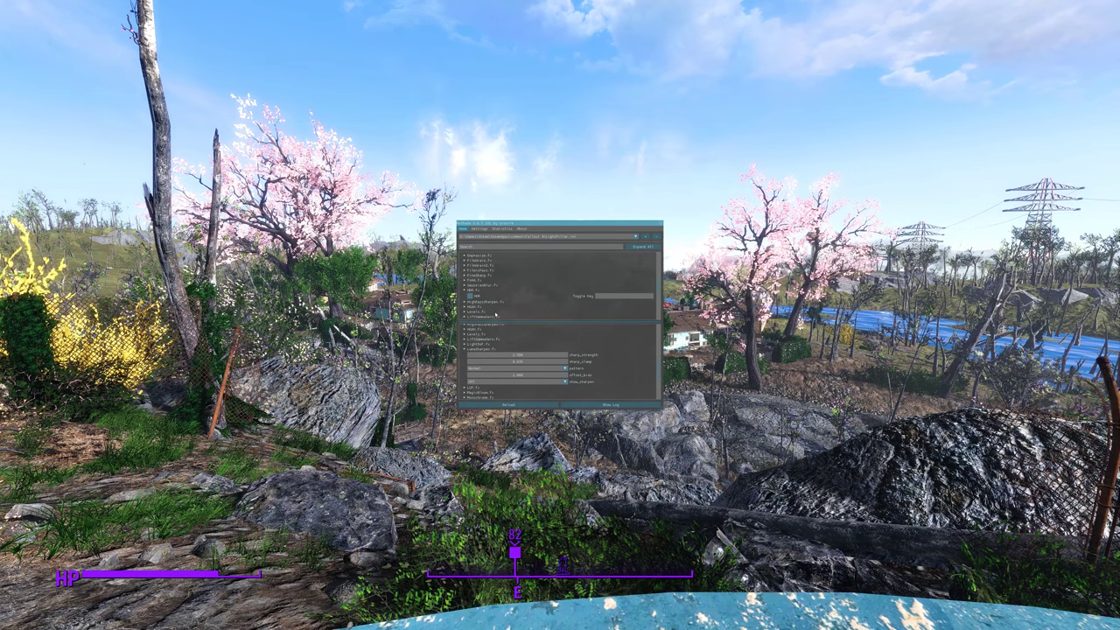
Step: Collapse the LumaSharpen parameters, set the Power of HDR.fx to 0.5 and collapse its parameters
left_click(467, 349)
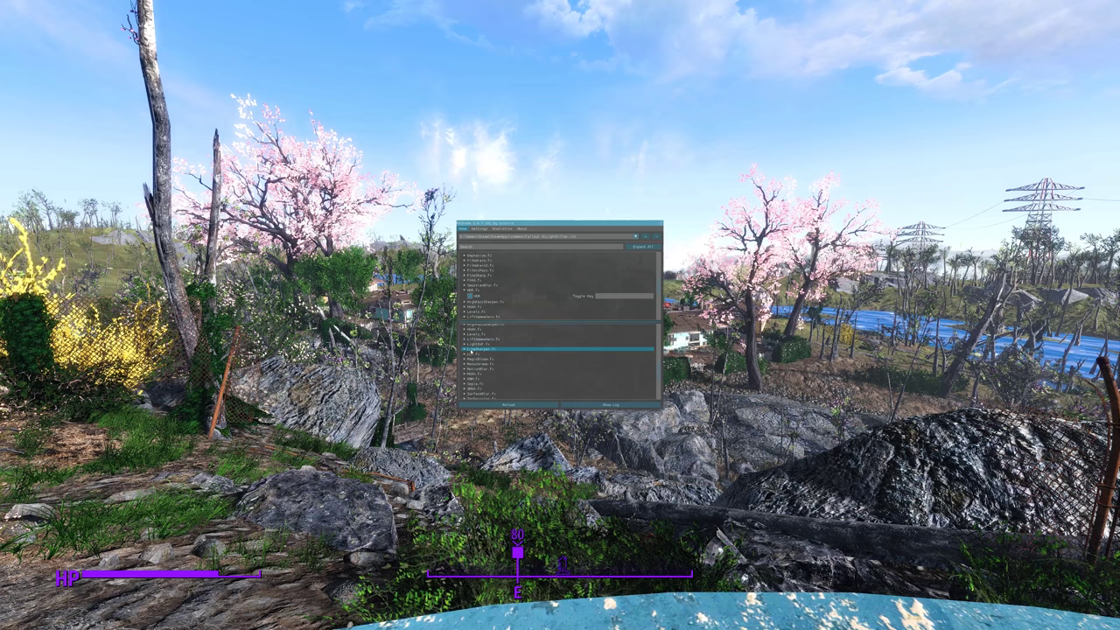
scroll(467, 348, "up", 1)
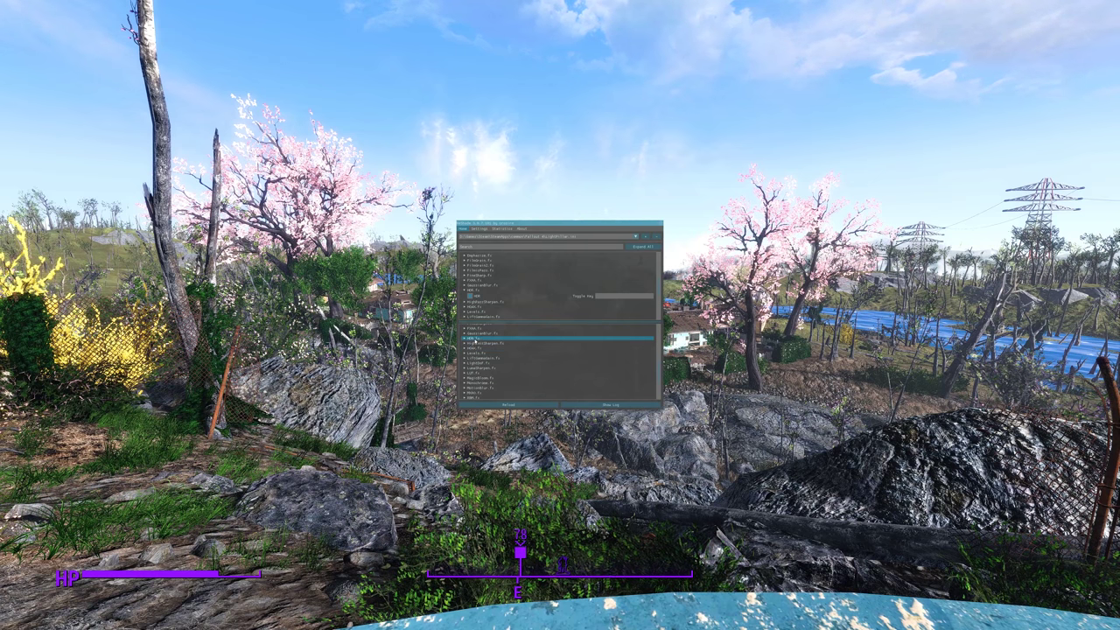
scroll(468, 350, "up", 1)
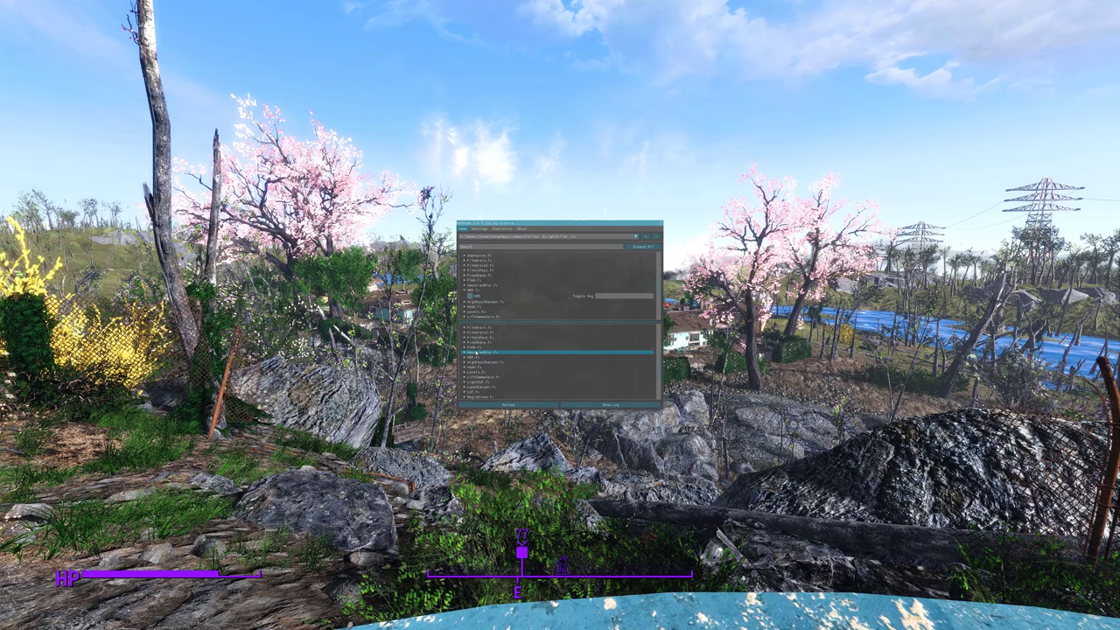
scroll(467, 354, "down", 3)
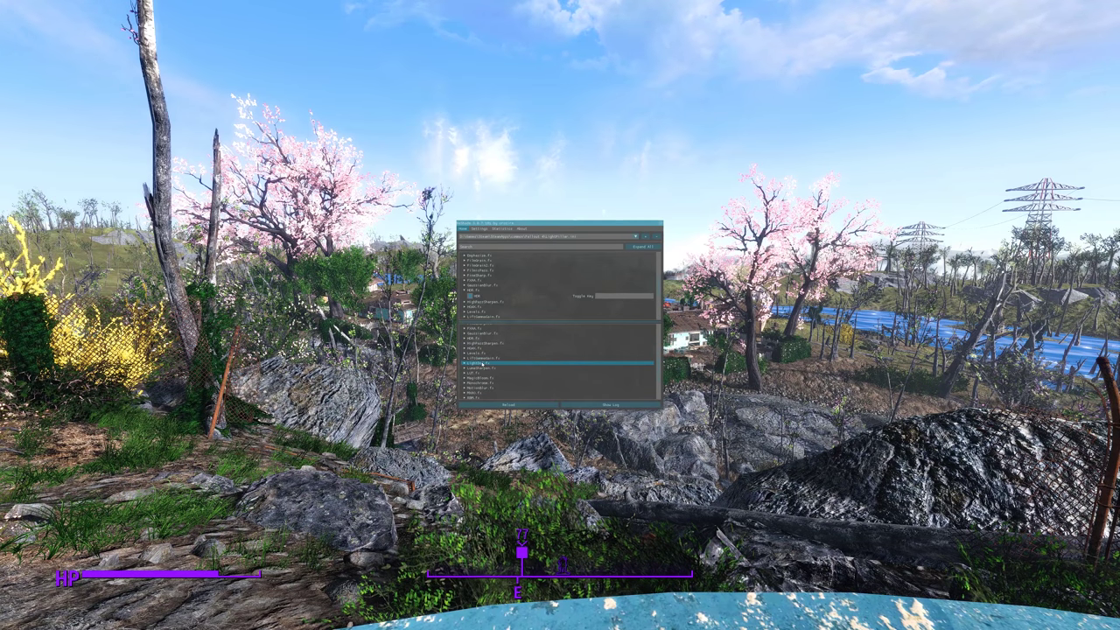
scroll(468, 363, "up", 2)
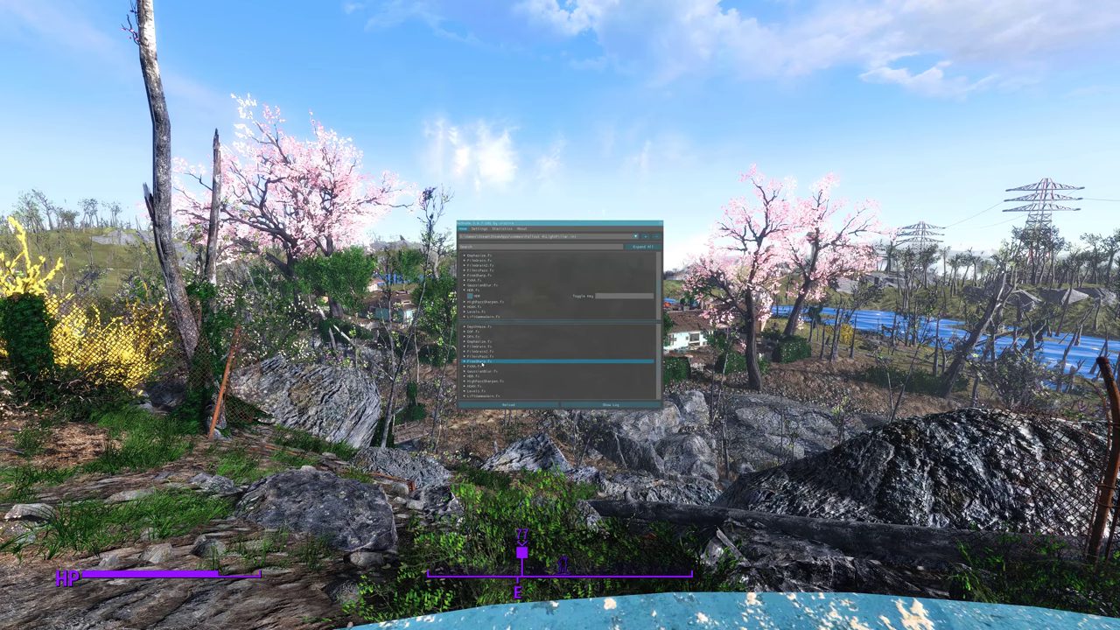
left_click(476, 376)
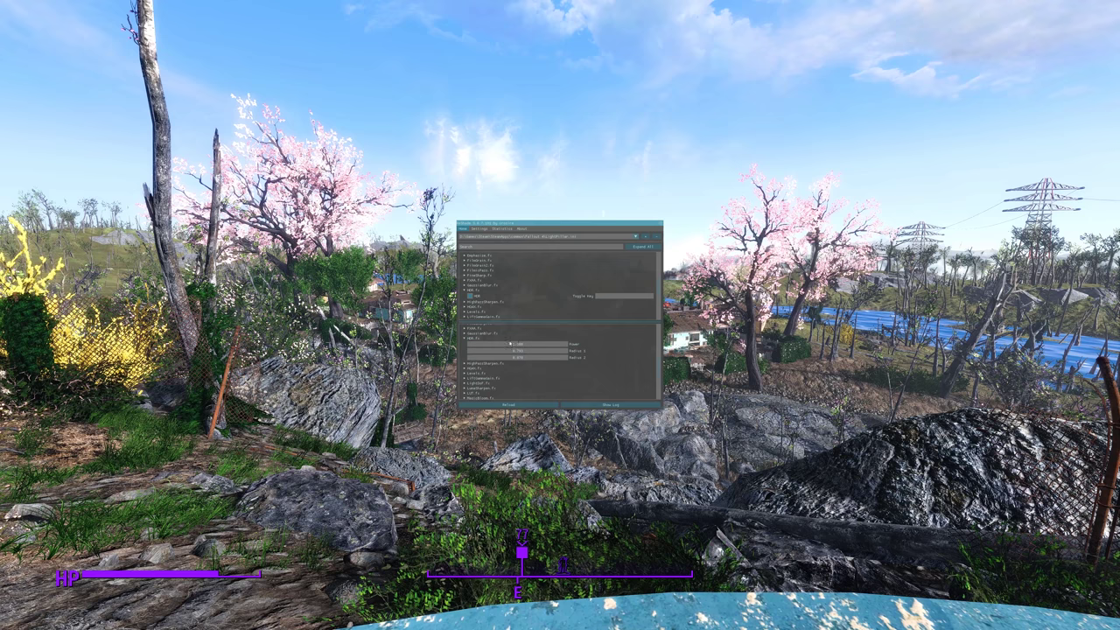
left_click_drag(510, 344, 471, 344)
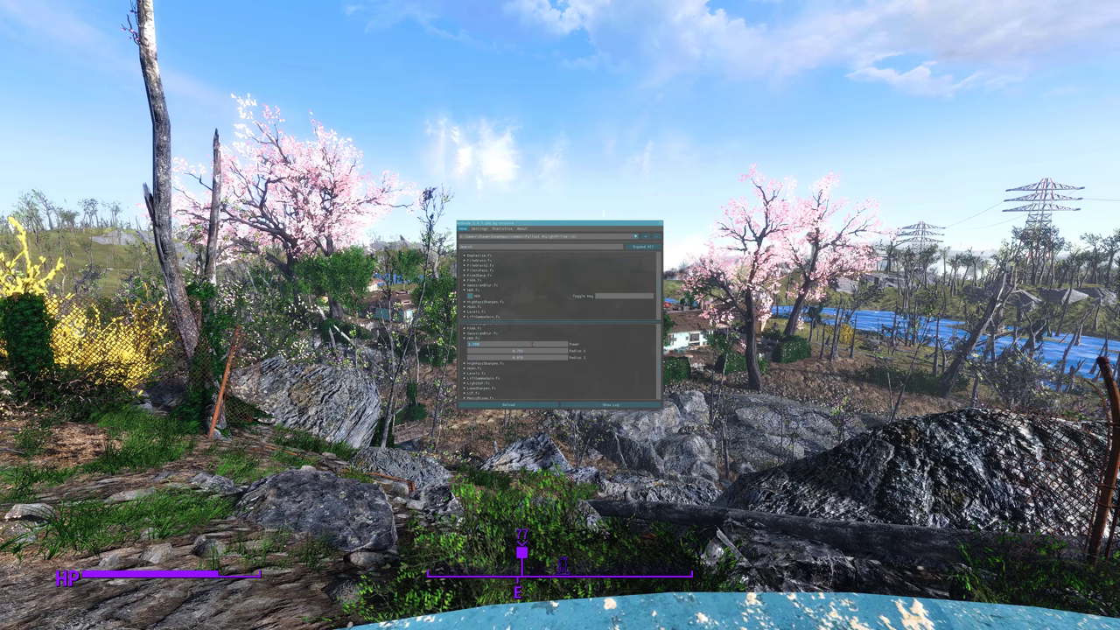
type("0.5")
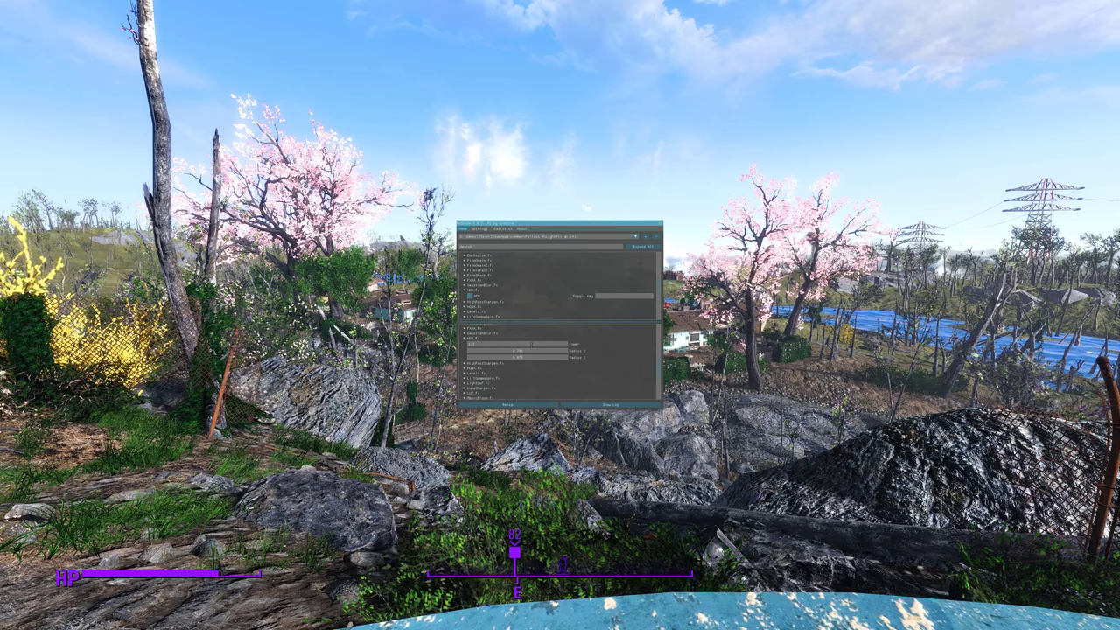
left_click(477, 335)
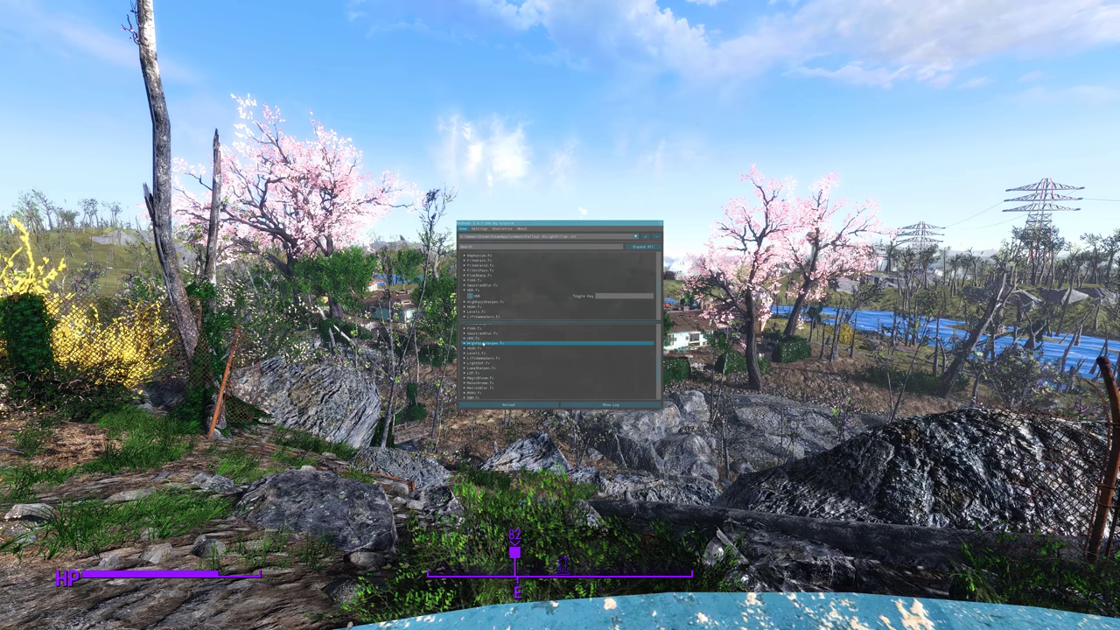
Step: Expand Colourfulness.fx in the effect list and enable the Colourfulness effect
scroll(478, 299, "up", 2)
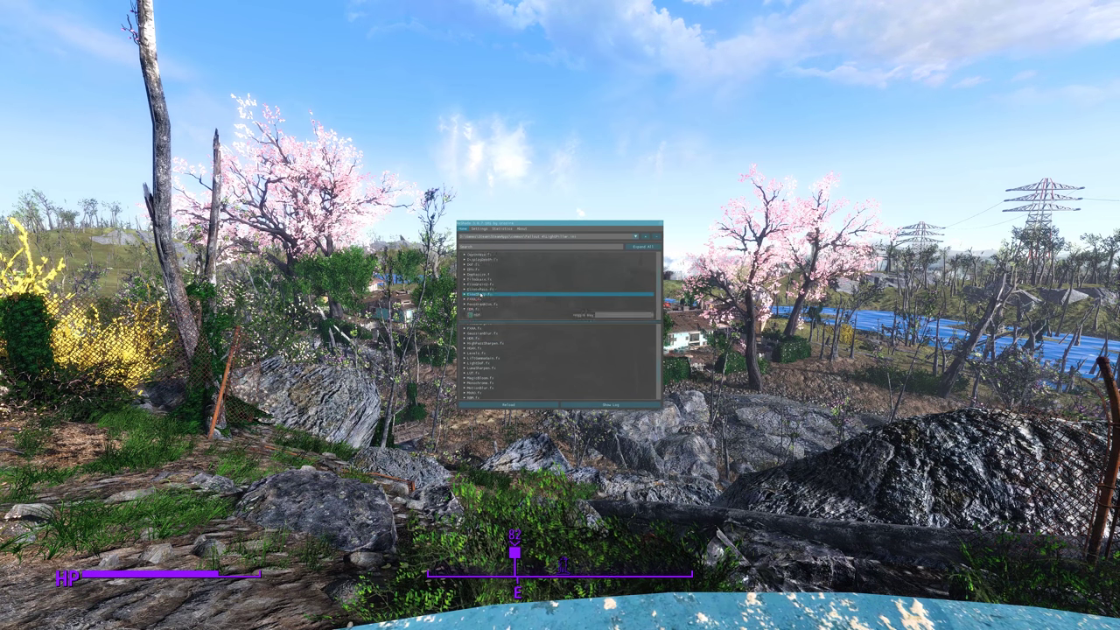
scroll(479, 298, "up", 2)
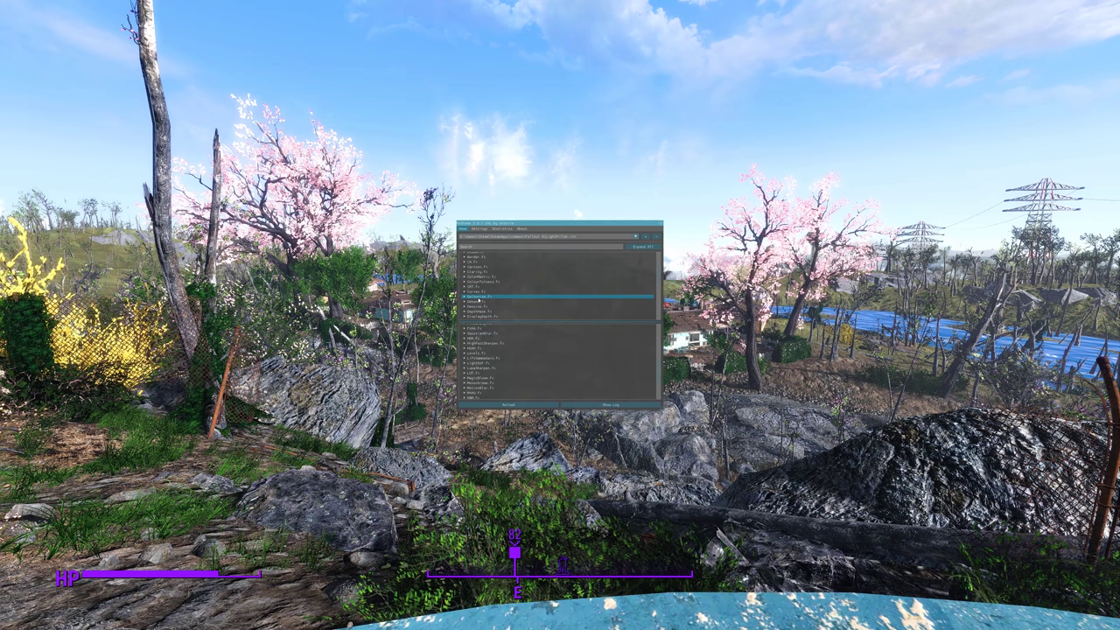
scroll(479, 298, "up", 2)
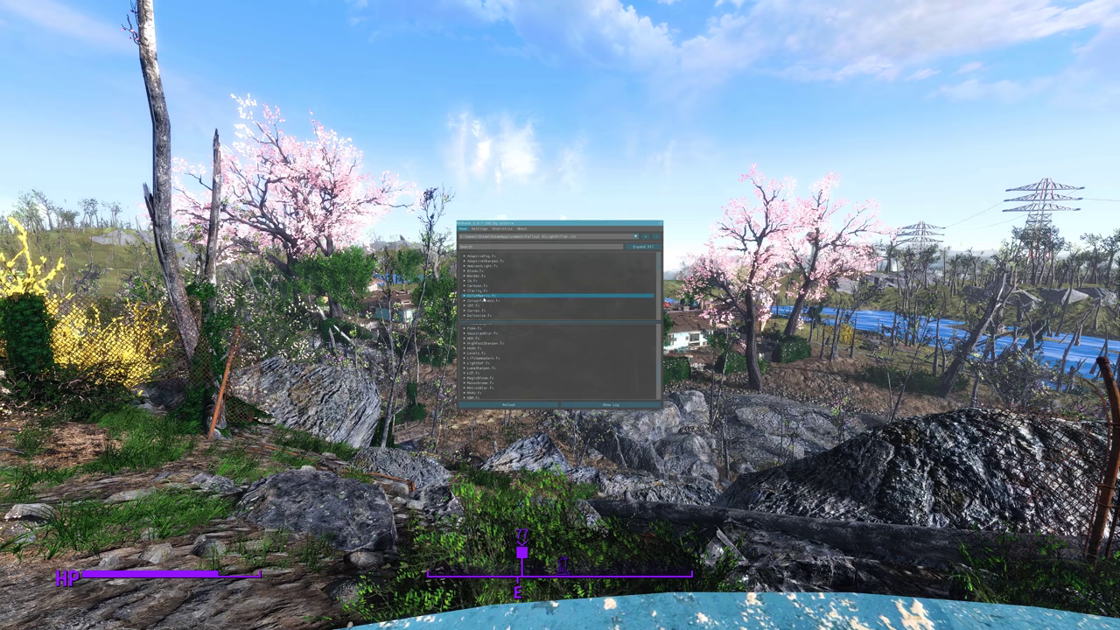
left_click(477, 303)
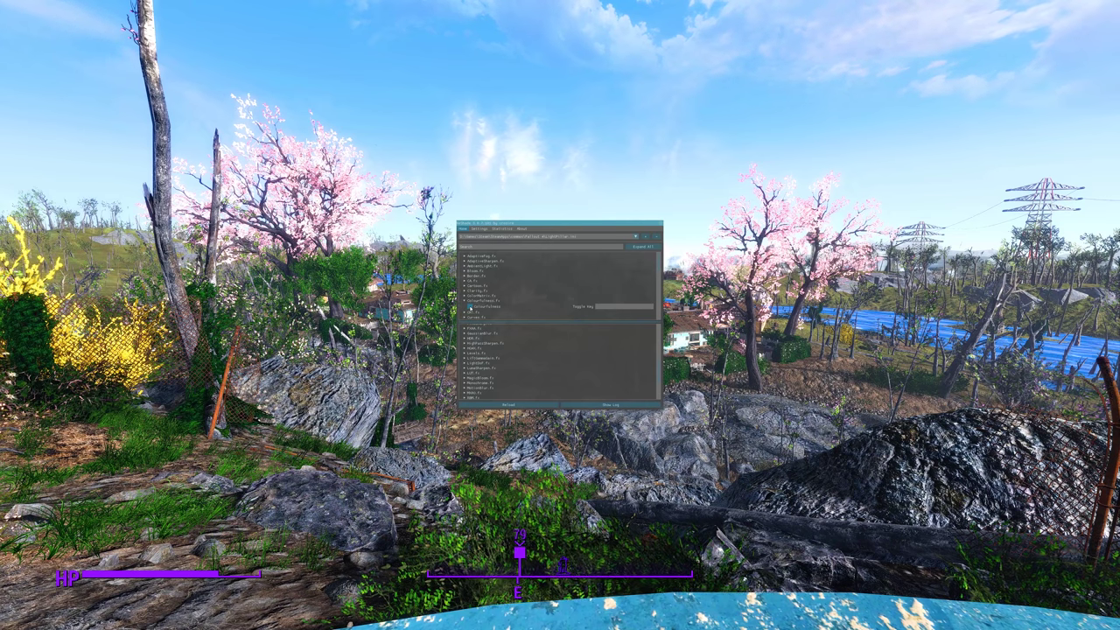
Step: Expand the Colourfulness.fx parameters, adjust the colourfulness amount and collapse the parameters
scroll(478, 357, "down", 2)
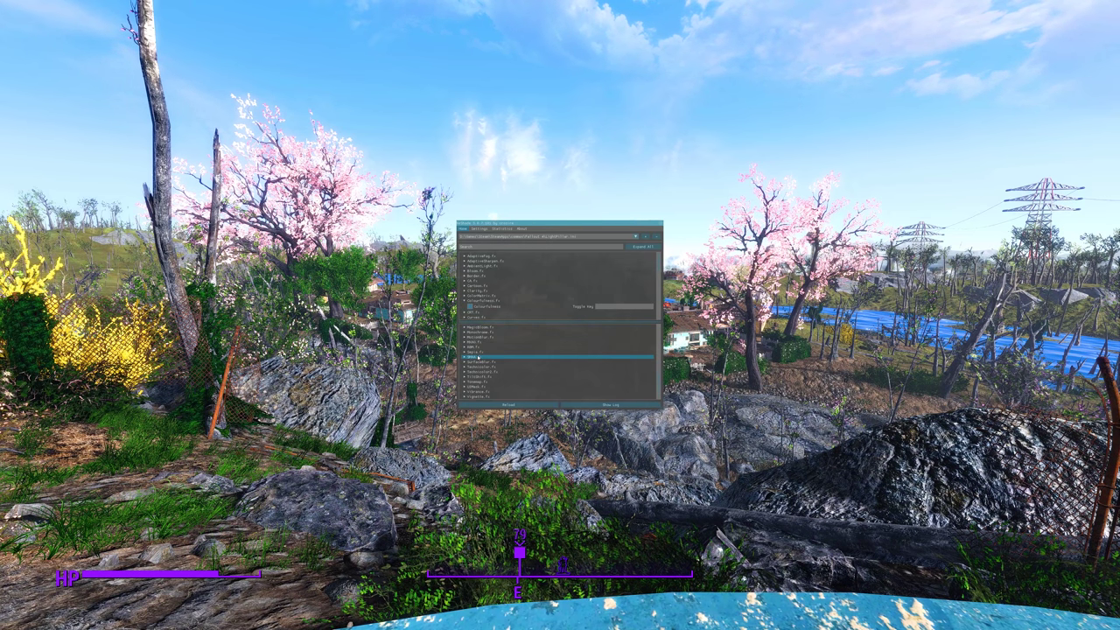
scroll(478, 357, "up", 2)
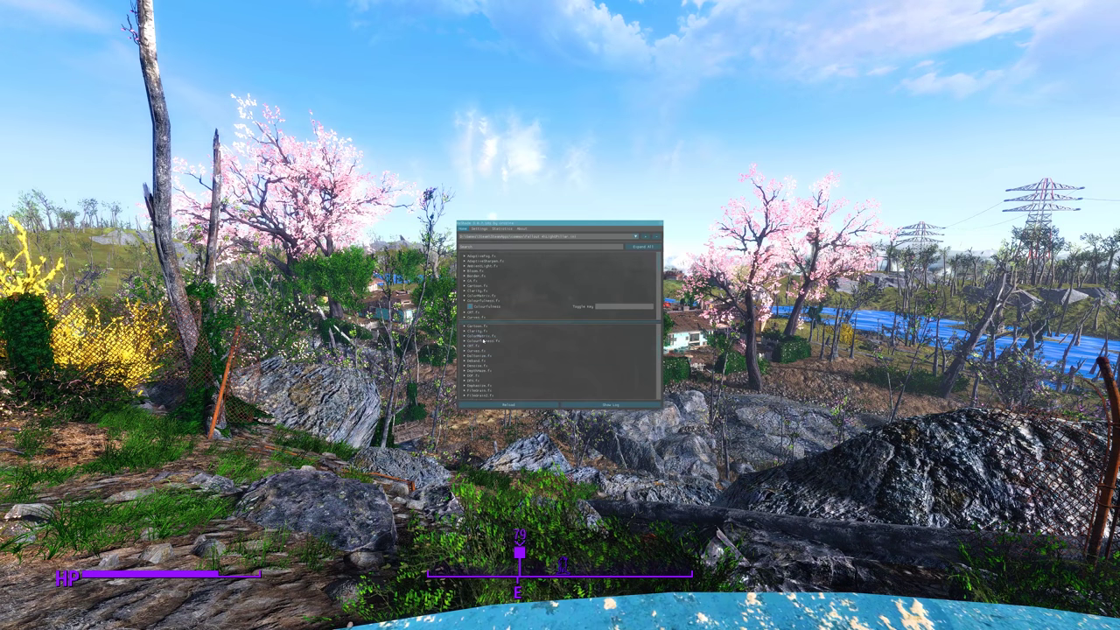
left_click(483, 340)
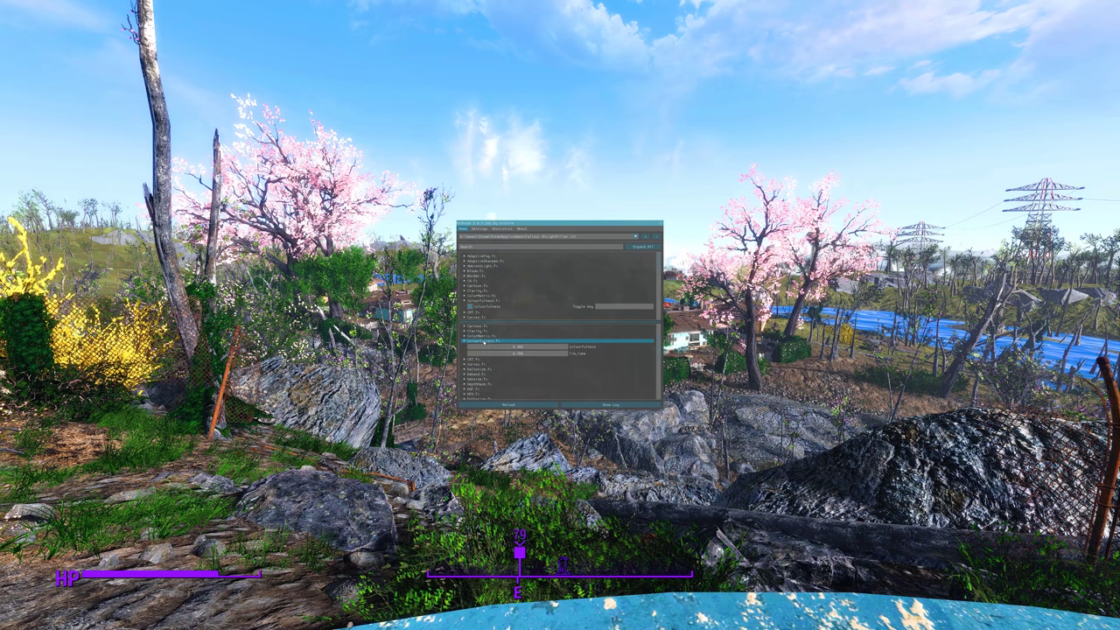
double_click(538, 349)
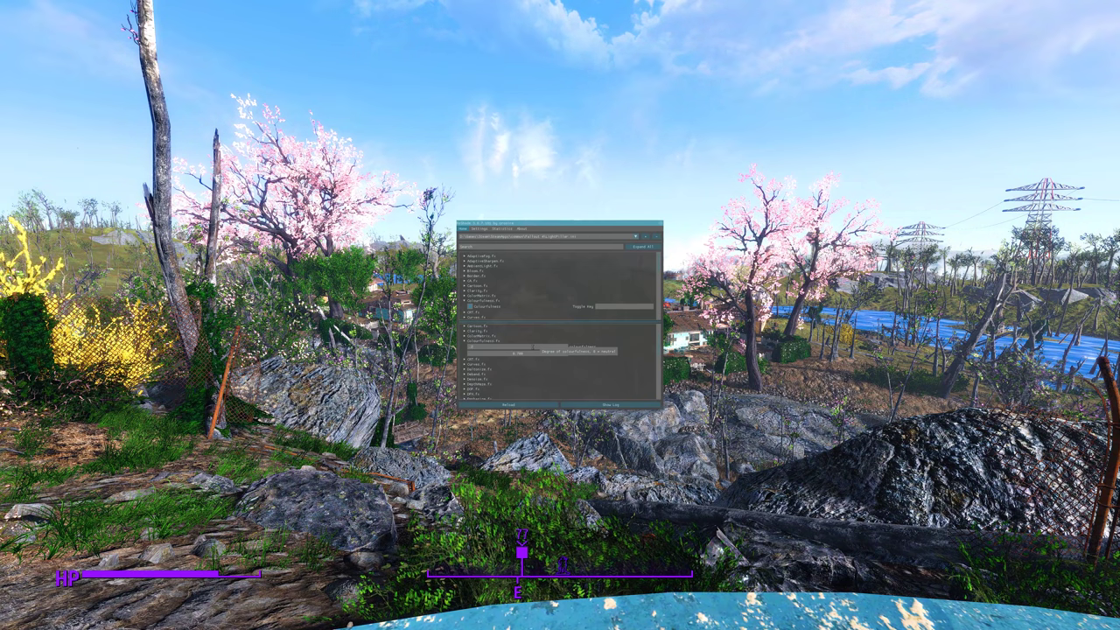
left_click_drag(529, 348, 534, 348)
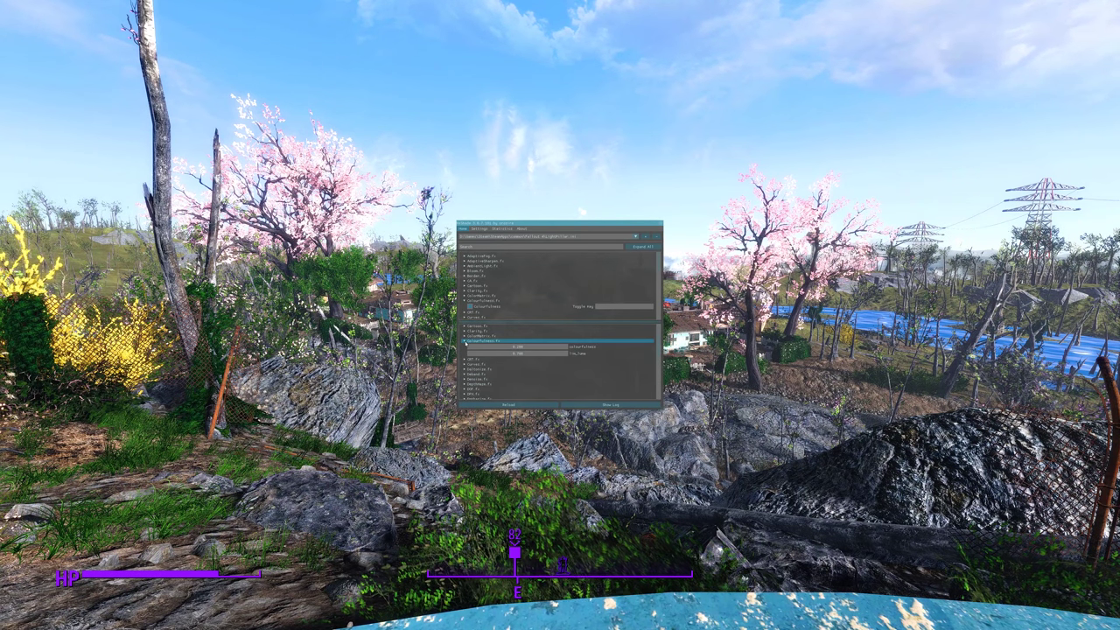
left_click(477, 341)
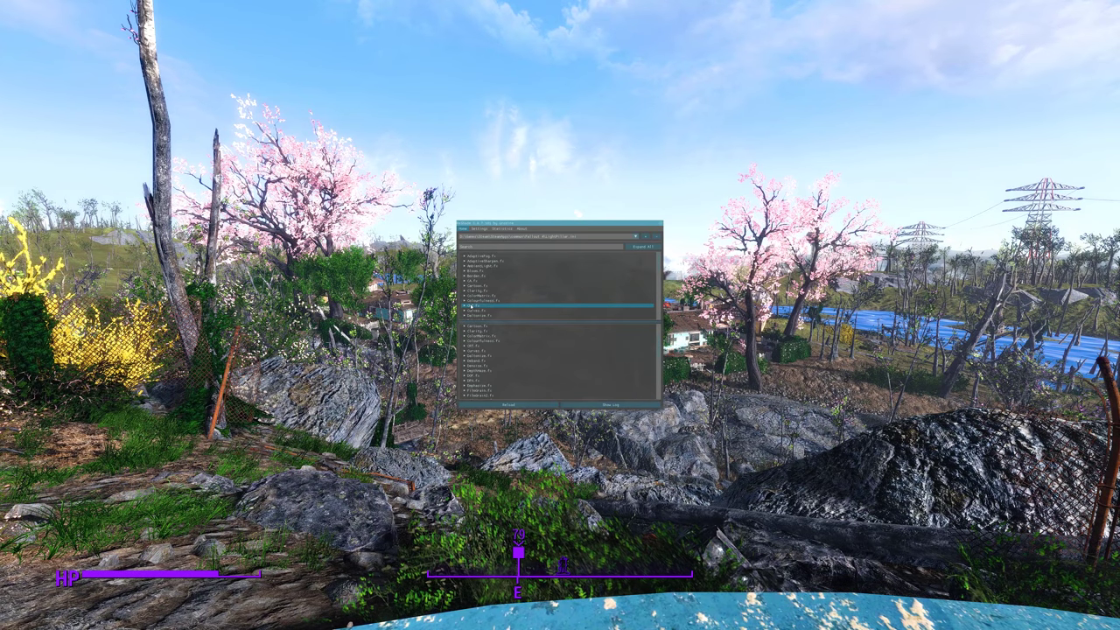
Step: Try the AdvancedCRT effect of CRT.fx, turn it off again and look through the CRT.fx parameters
left_click(470, 311)
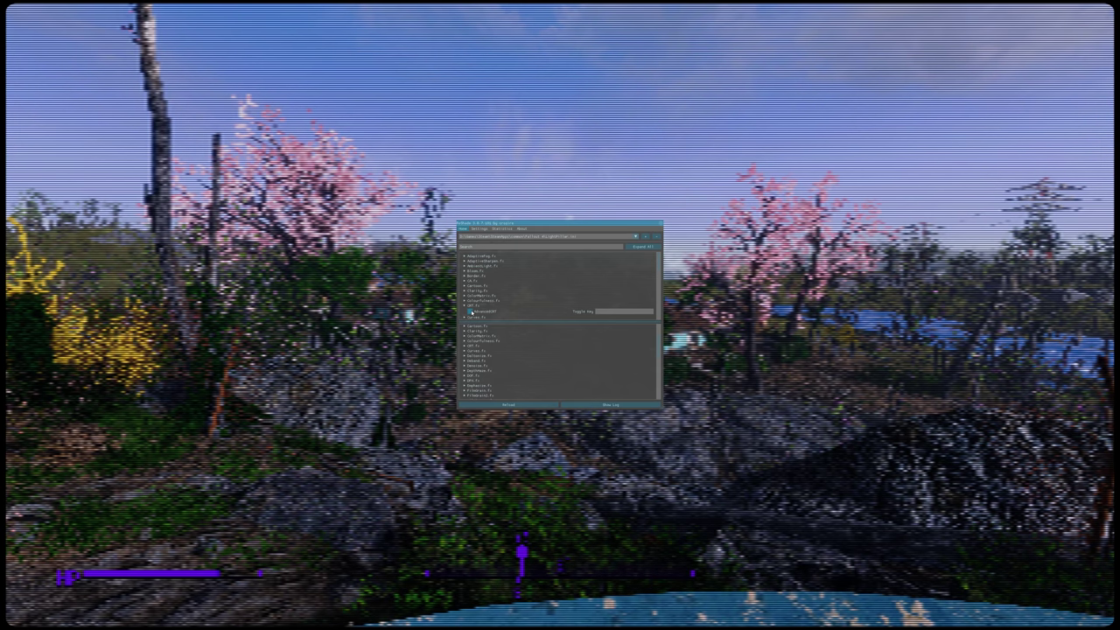
left_click(470, 312)
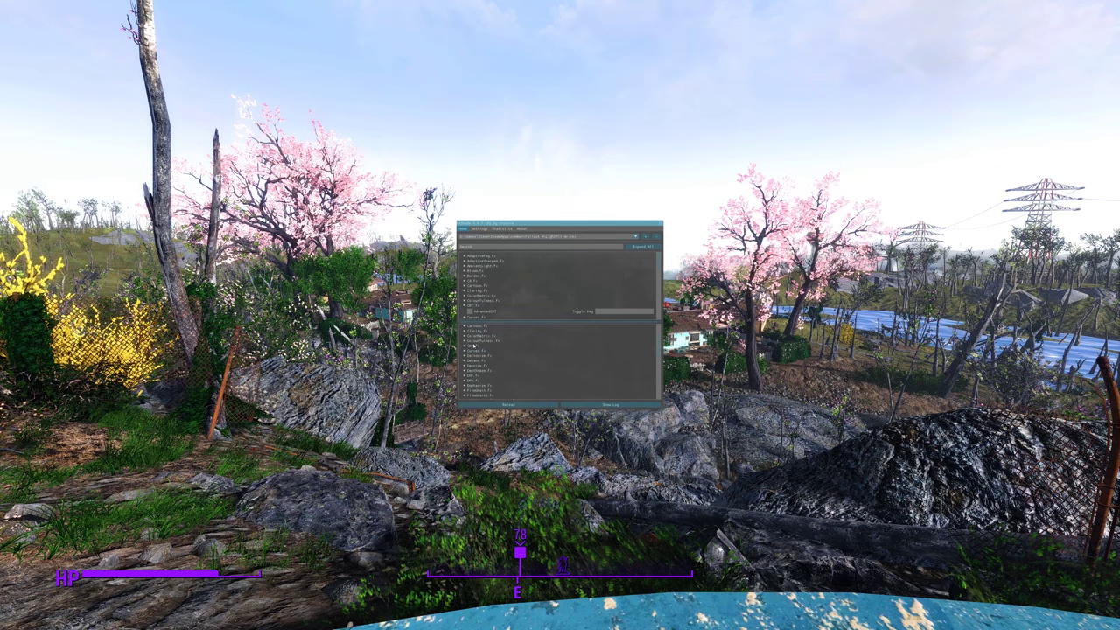
left_click(473, 347)
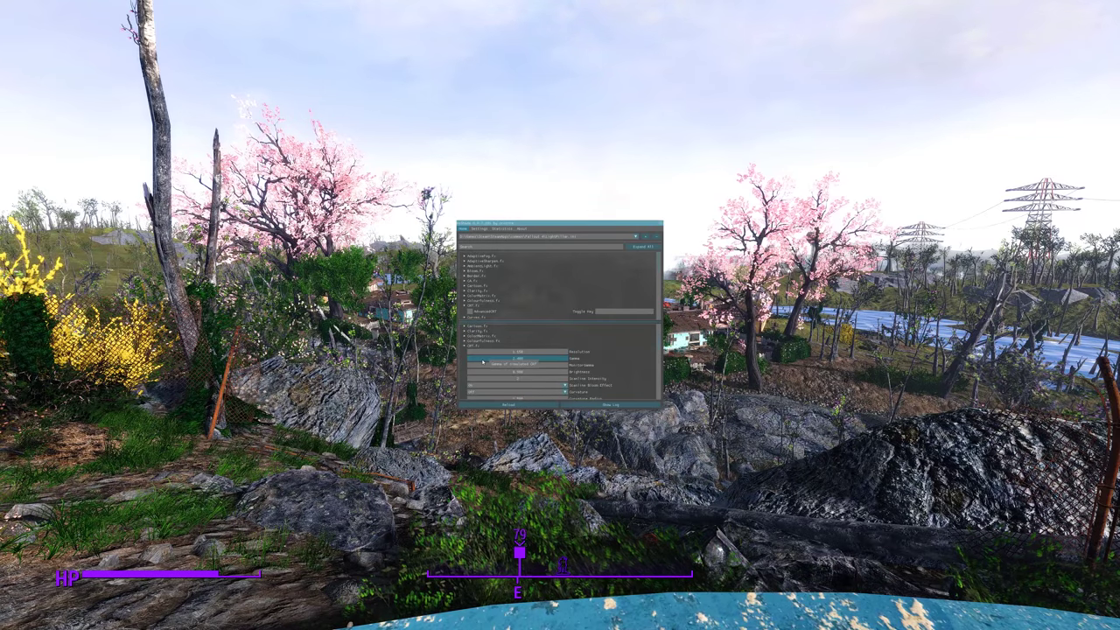
scroll(484, 368, "down", 2)
scroll(484, 367, "down", 1)
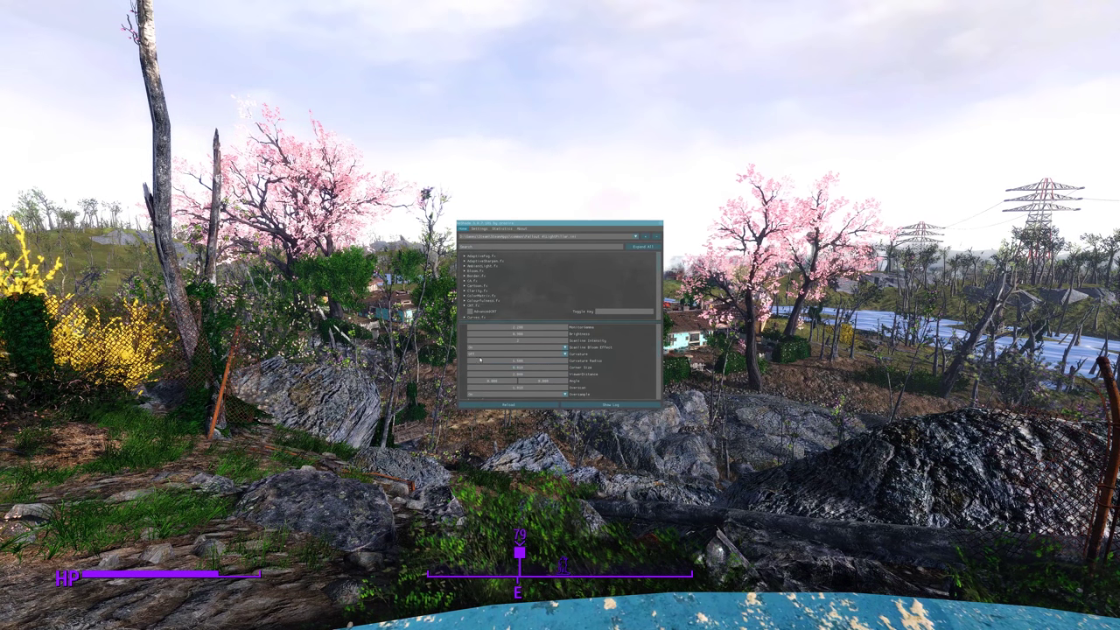
scroll(469, 311, "down", 2)
scroll(468, 313, "up", 3)
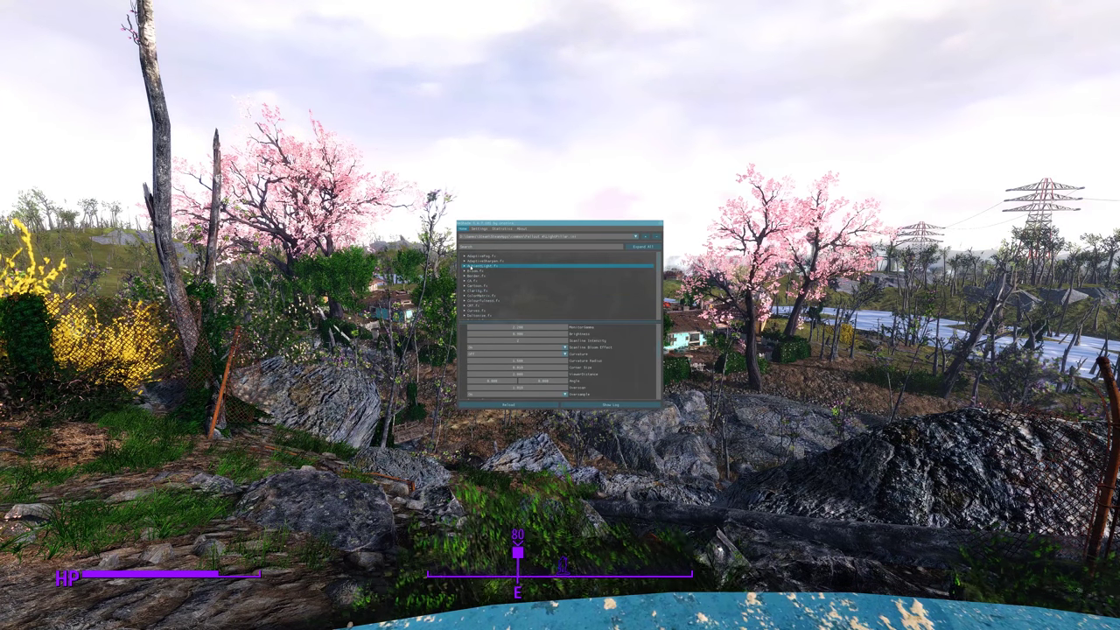
Step: Expand AmbientLight.fx, try the AmbientLight effect on the scene and turn it off again
left_click(470, 266)
left_click(472, 273)
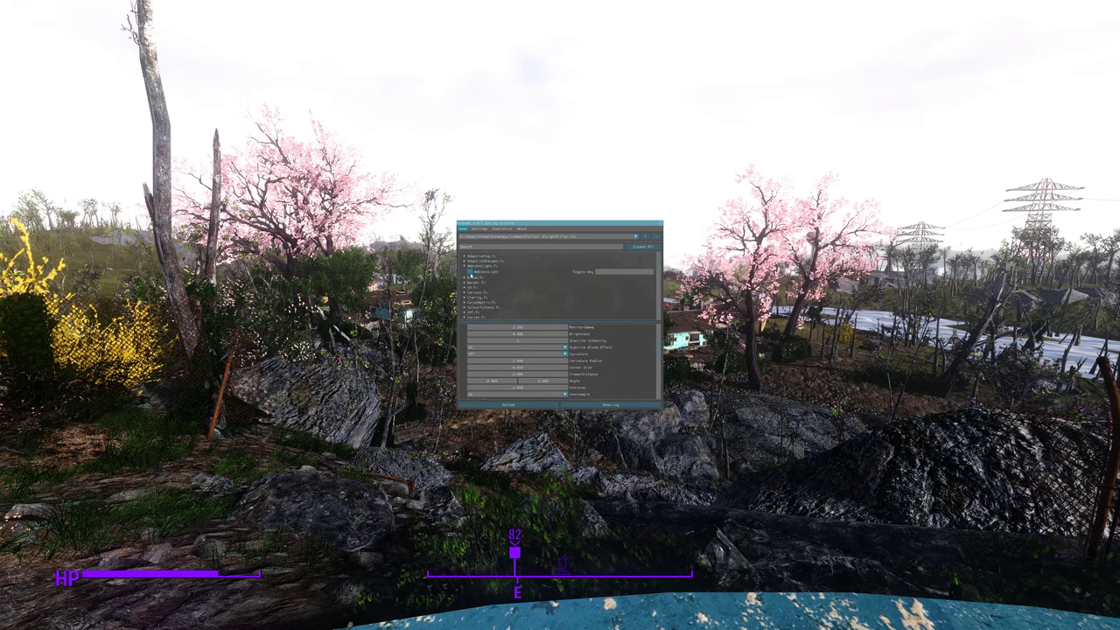
left_click(471, 272)
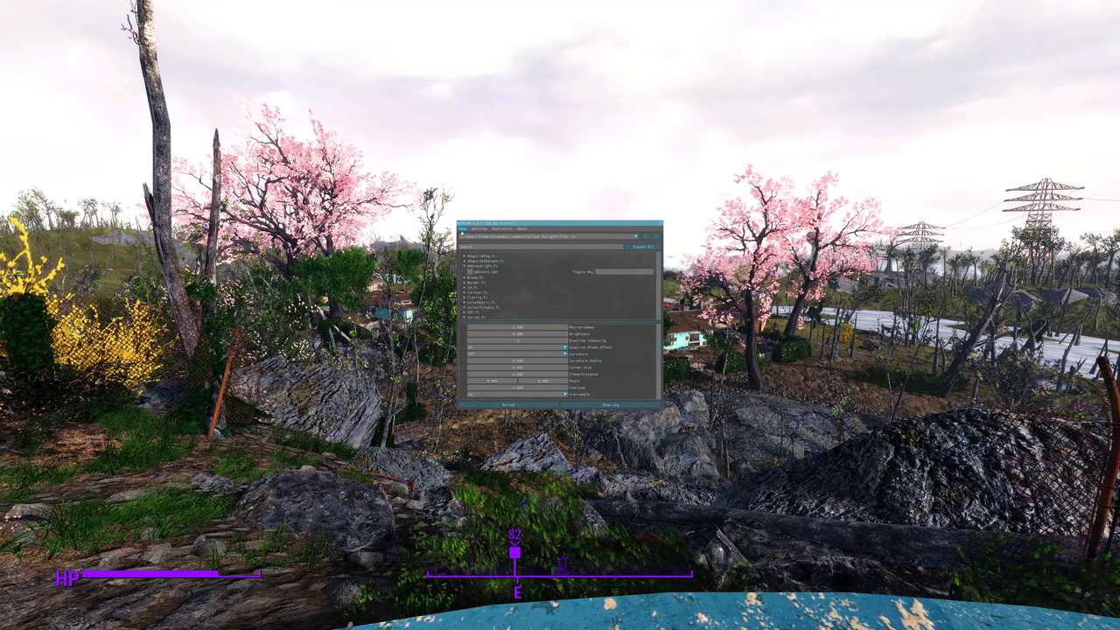
Step: Set the Usage Mode to Performance Mode in the ReShade settings and close the overlay
left_click(479, 229)
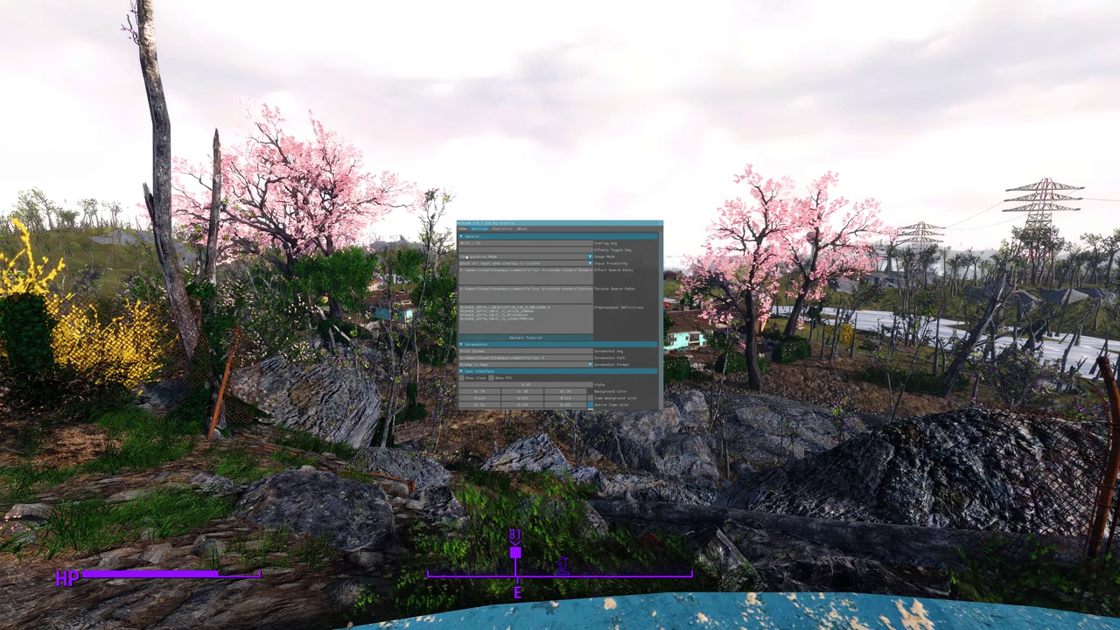
left_click(472, 257)
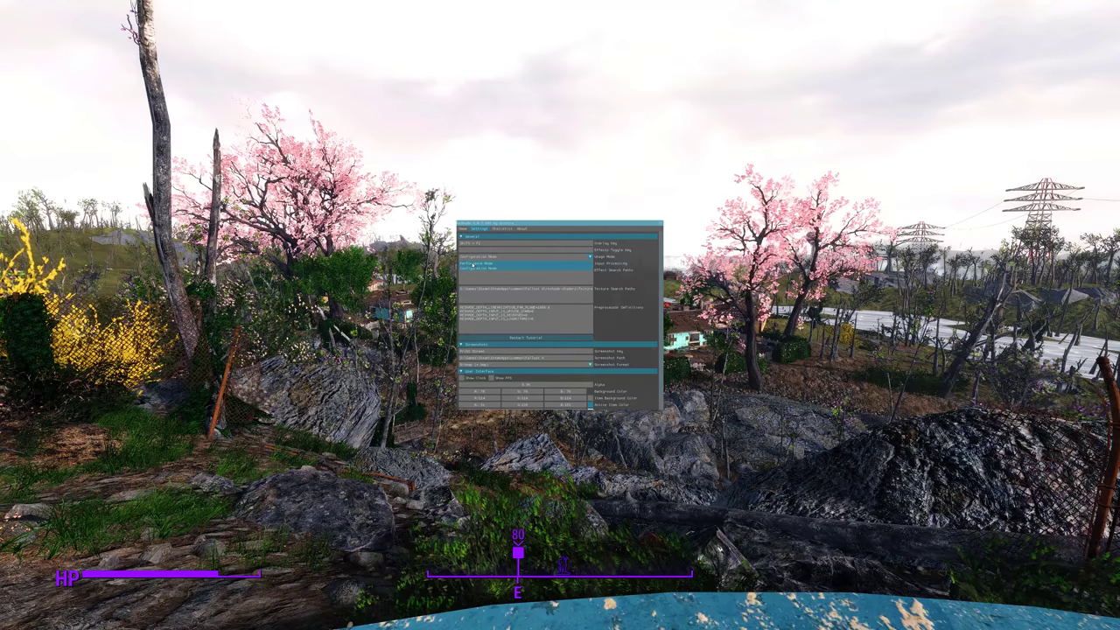
left_click(473, 264)
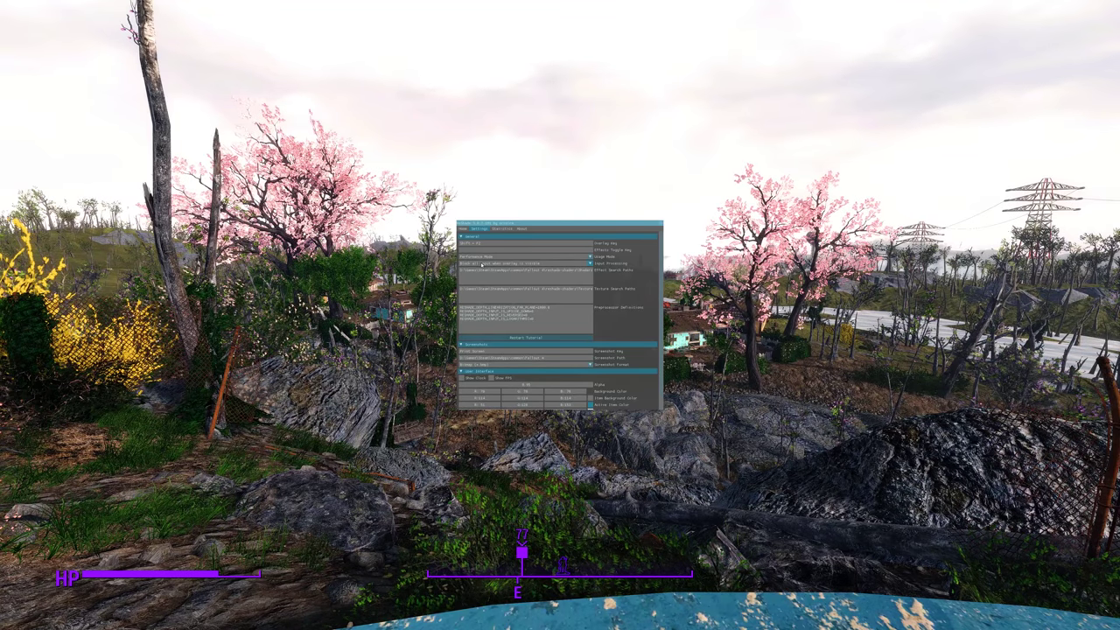
key("Home")
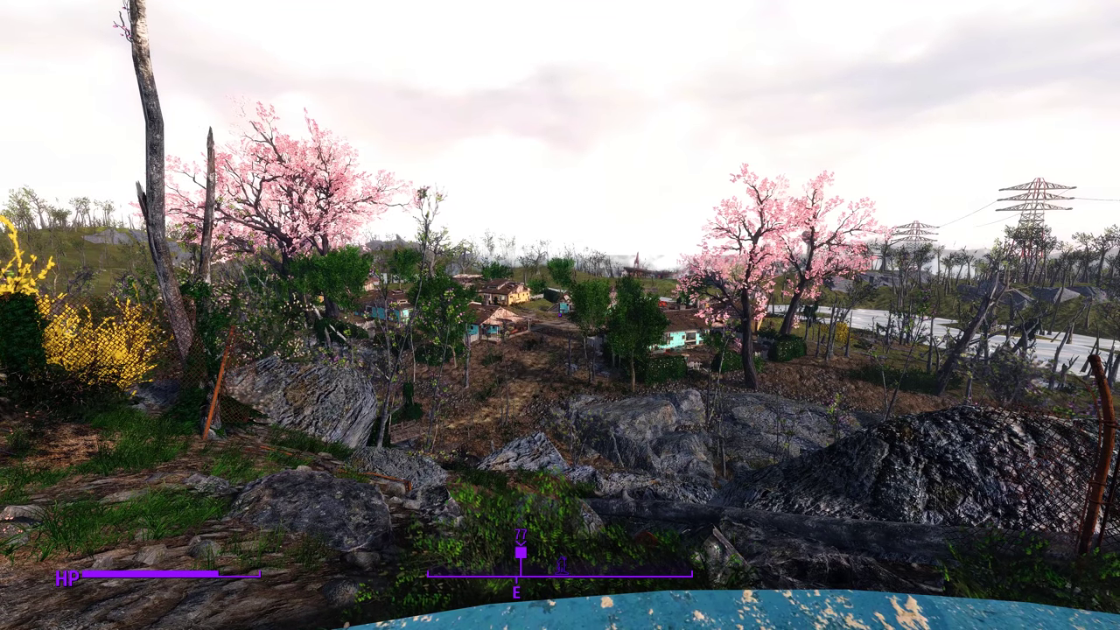